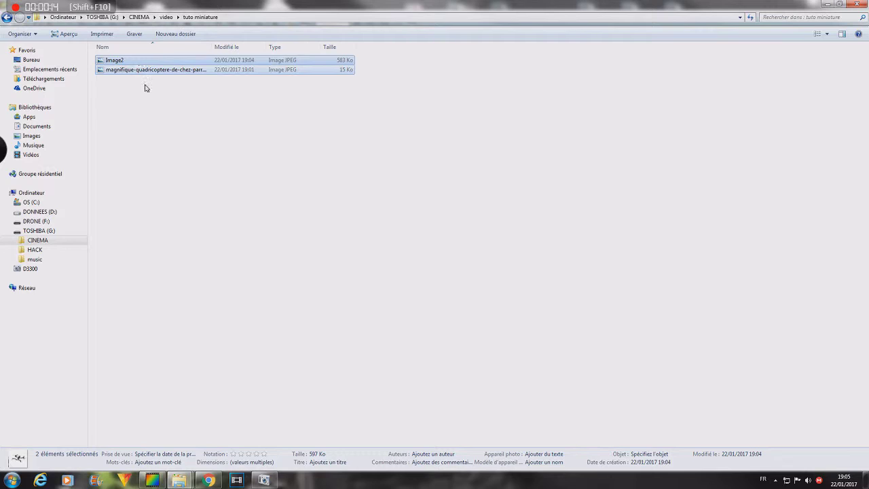
- Open Image2.jpg from the tuto miniature folder in PhotoFiltre and maximize its image window
drag(152, 62, 155, 274)
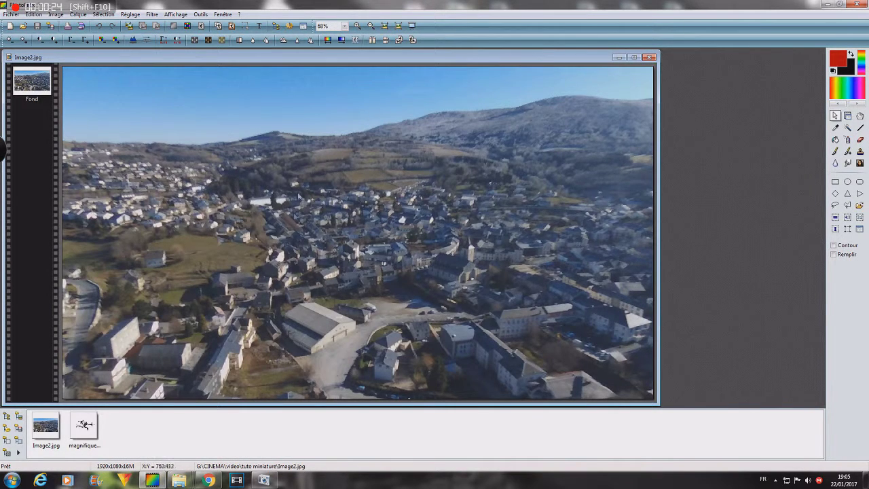
click(634, 57)
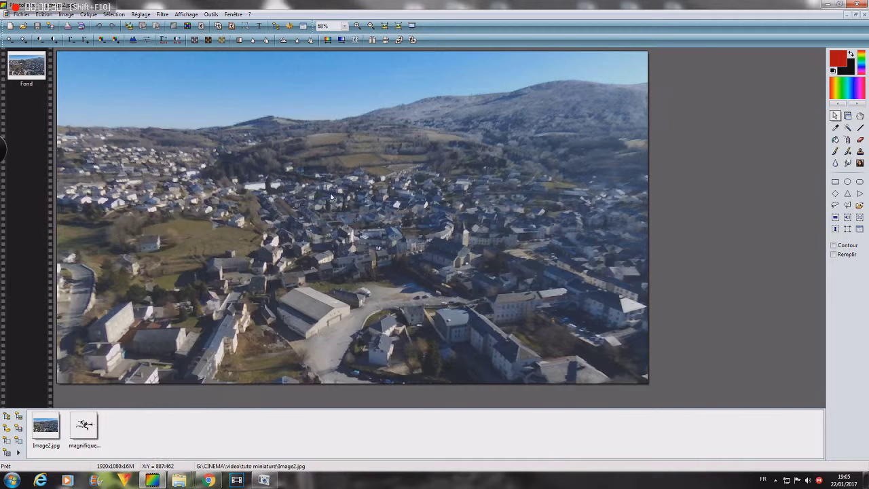
scroll(330, 196, up, 1)
scroll(330, 201, down, 6)
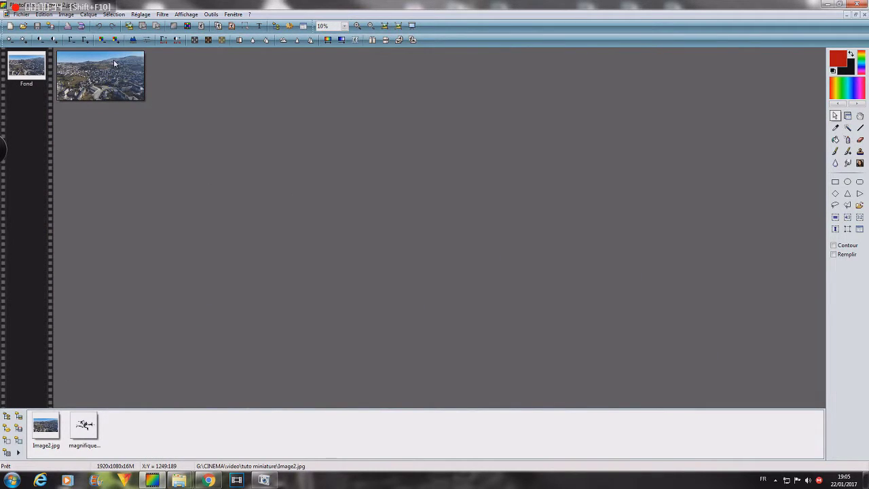
scroll(66, 123, up, 5)
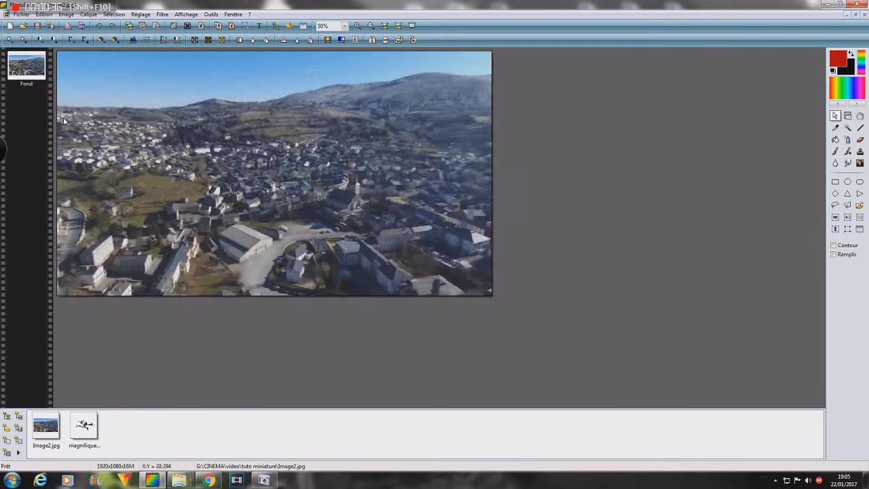
scroll(75, 87, down, 1)
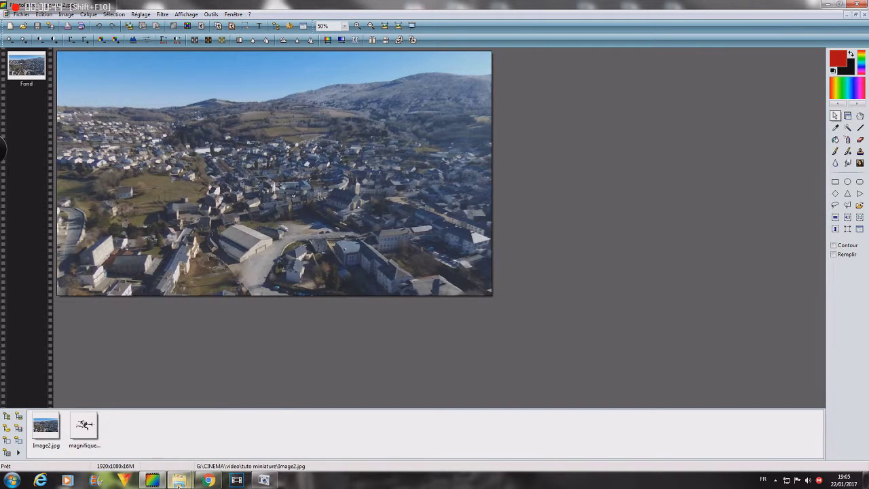
- Open magnifique-quadricoptere-de-chez-parrot-france.jpg from the tuto miniature folder in PhotoFiltre as a second image
mouse_move(178, 480)
click(170, 438)
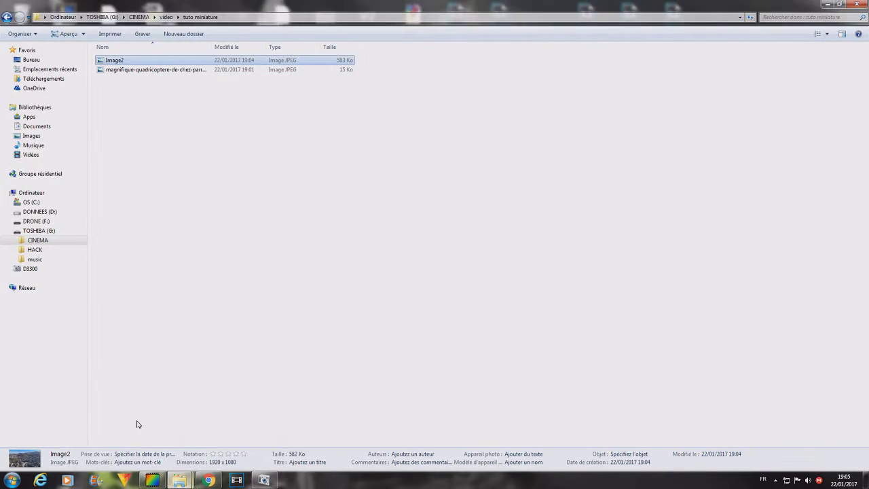
click(167, 71)
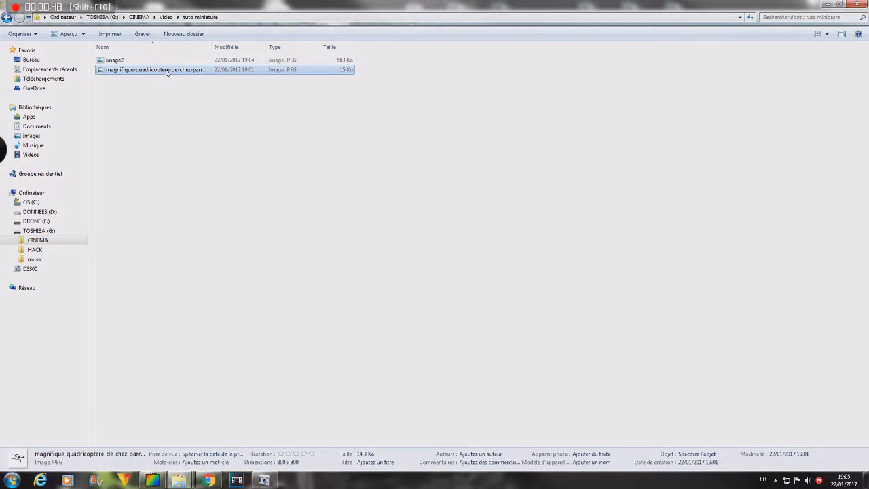
drag(163, 74, 109, 344)
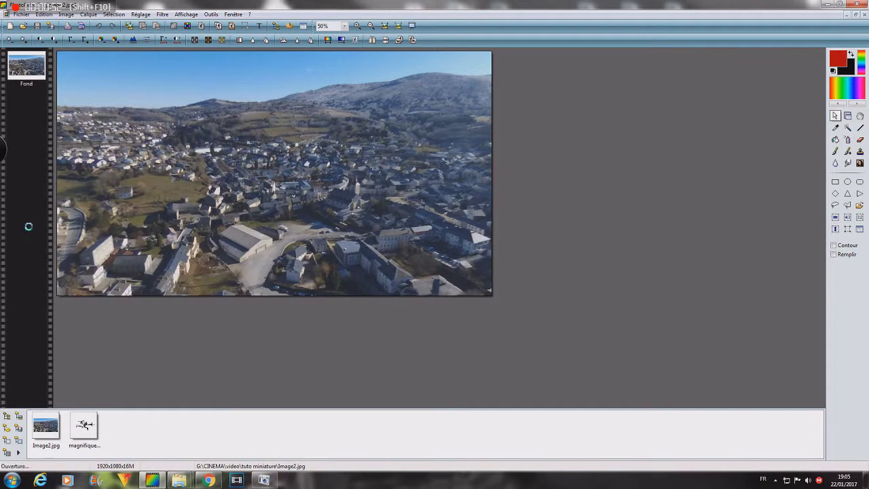
drag(30, 232, 30, 226)
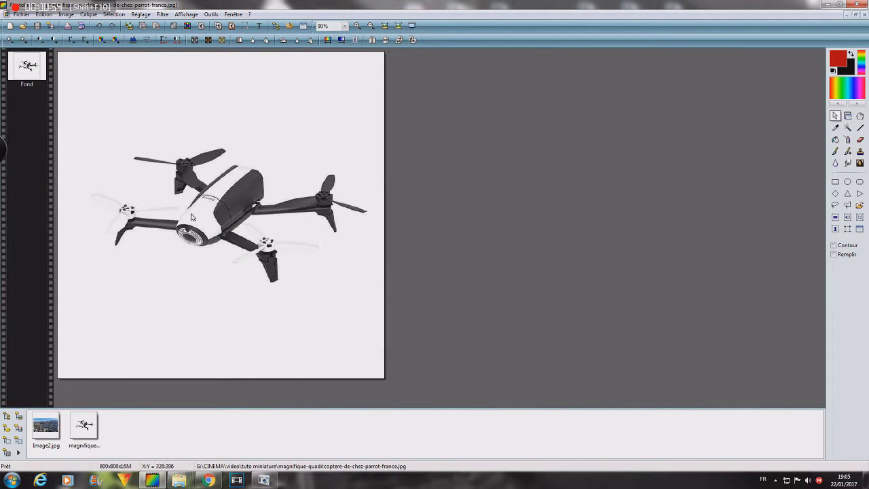
scroll(271, 115, up, 2)
scroll(252, 159, down, 4)
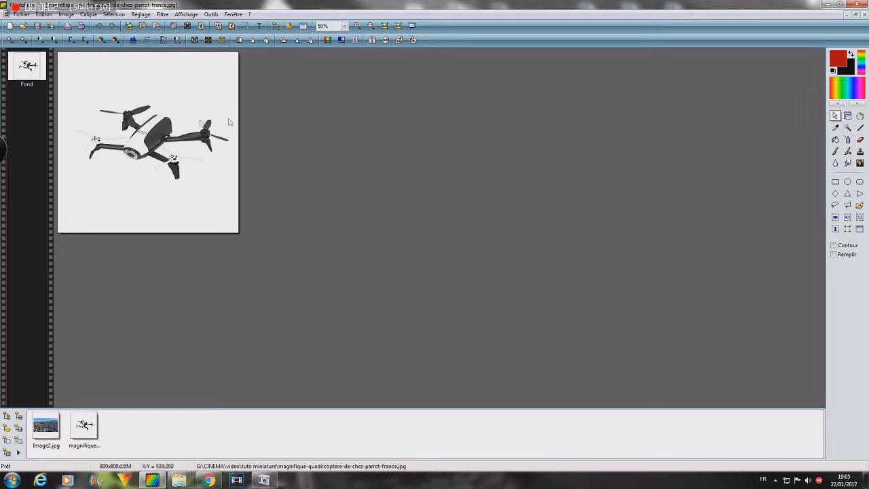
scroll(143, 100, down, 1)
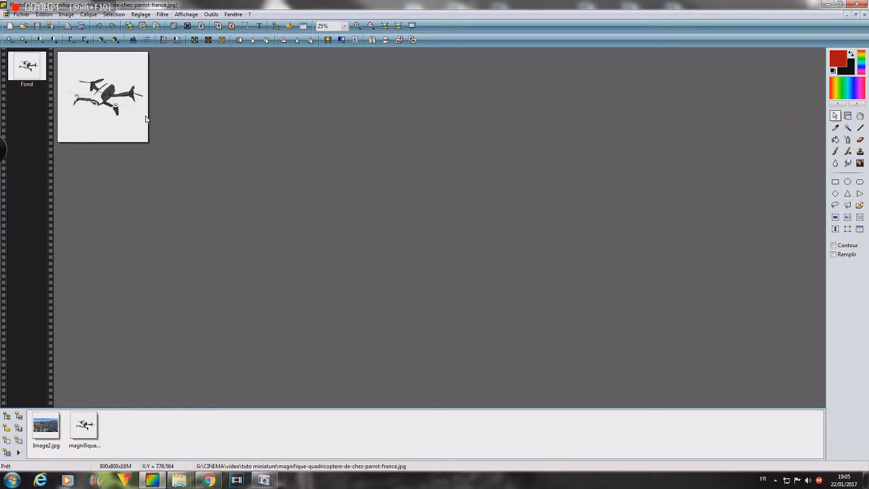
scroll(145, 119, up, 1)
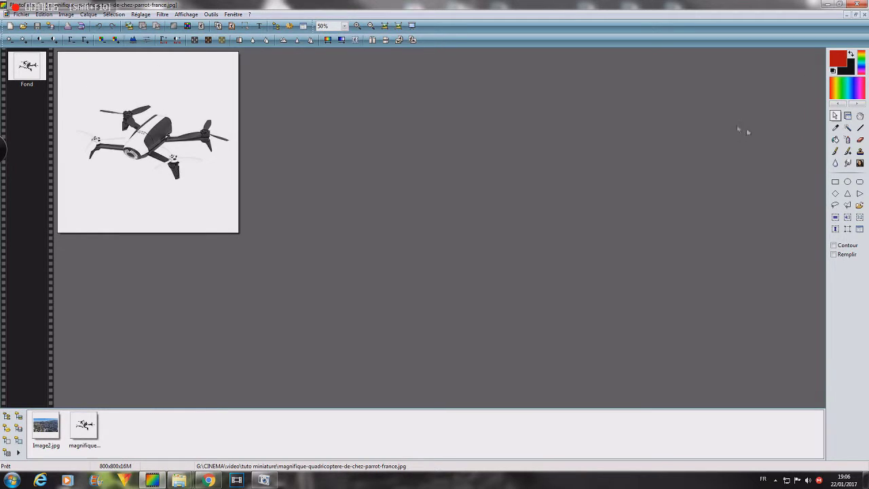
- Try to select the white background around the drone with the Magic Wand at tolerance 30
click(848, 127)
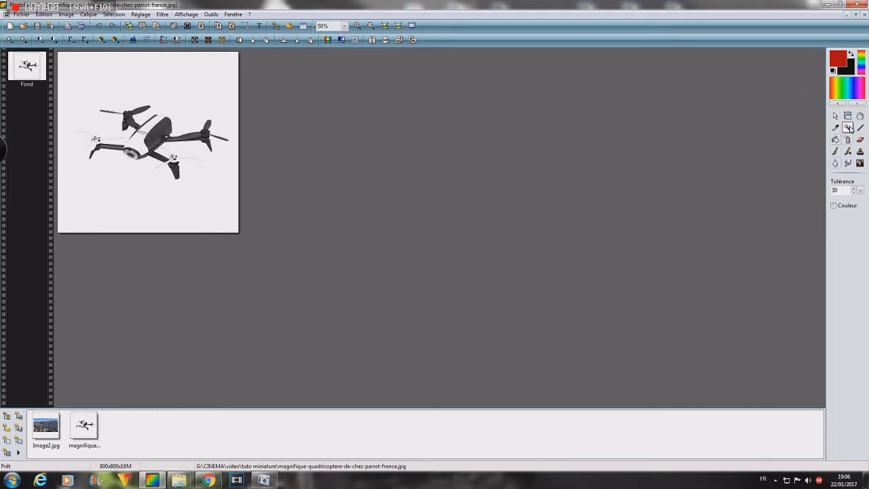
click(227, 85)
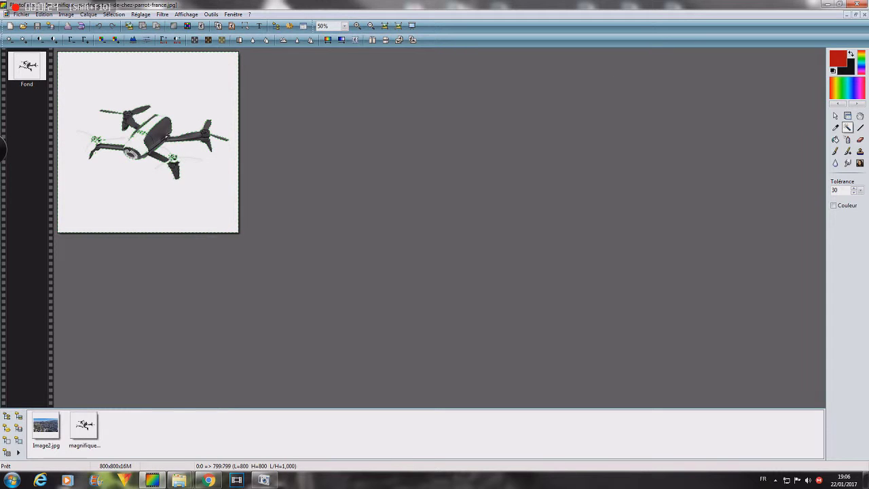
- Hide the existing selection and trace a polygonal lasso selection closely around the whole drone, including its arms, feet and propellers
click(835, 116)
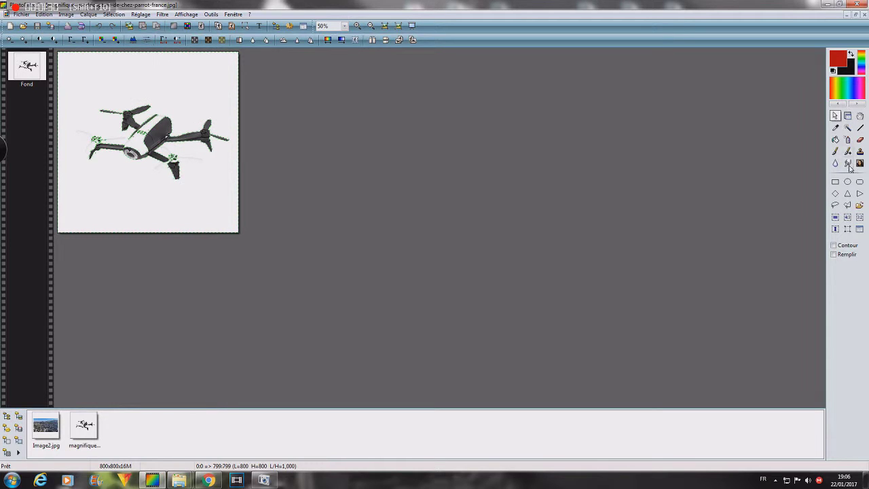
click(847, 205)
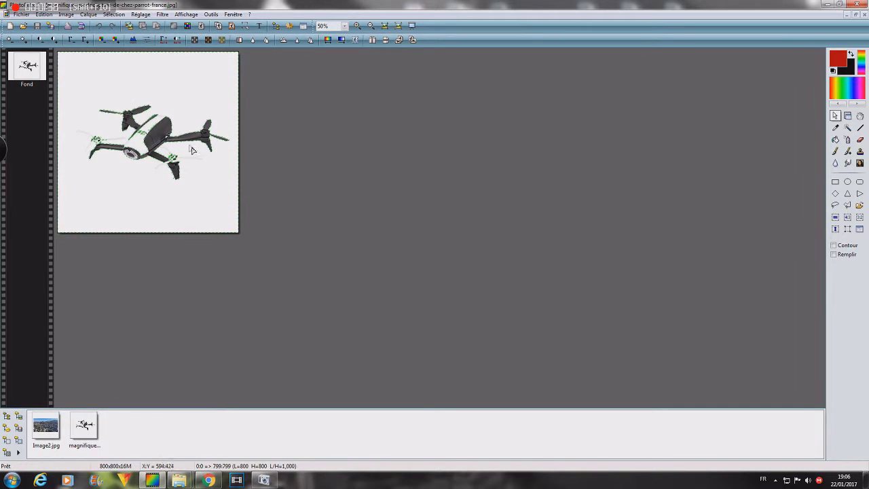
right_click(201, 187)
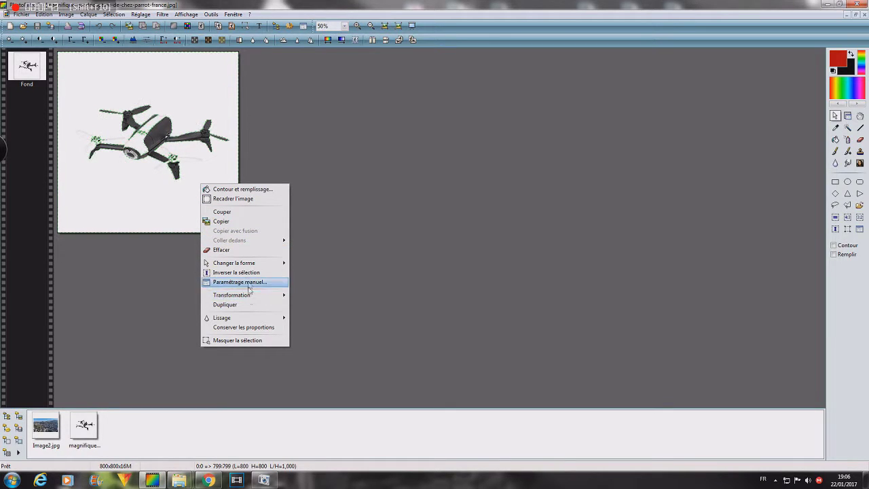
click(268, 340)
scroll(190, 188, up, 1)
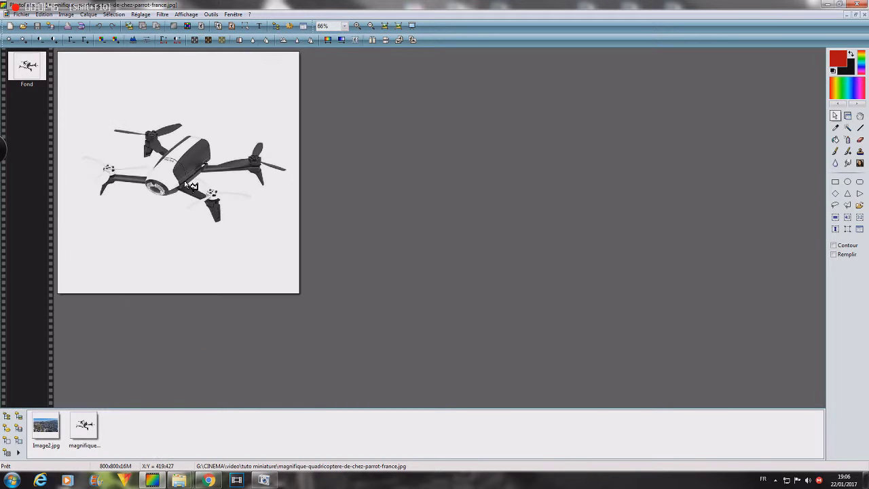
scroll(227, 214, up, 2)
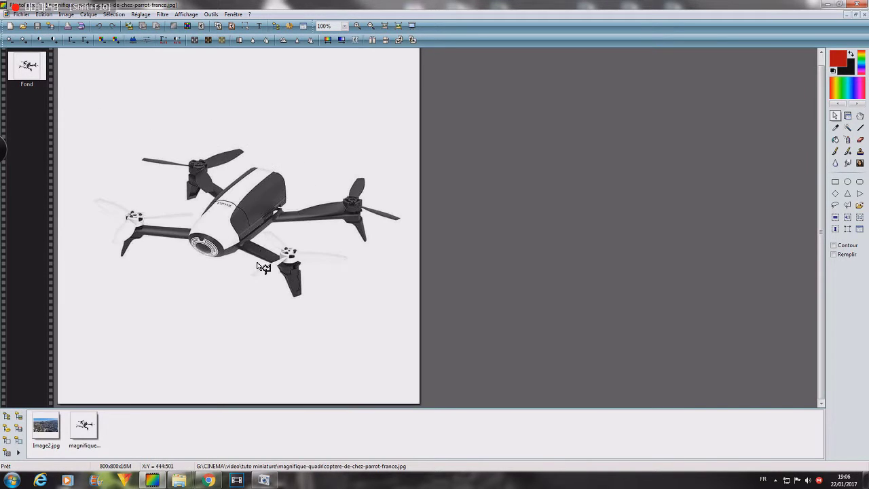
scroll(303, 288, up, 2)
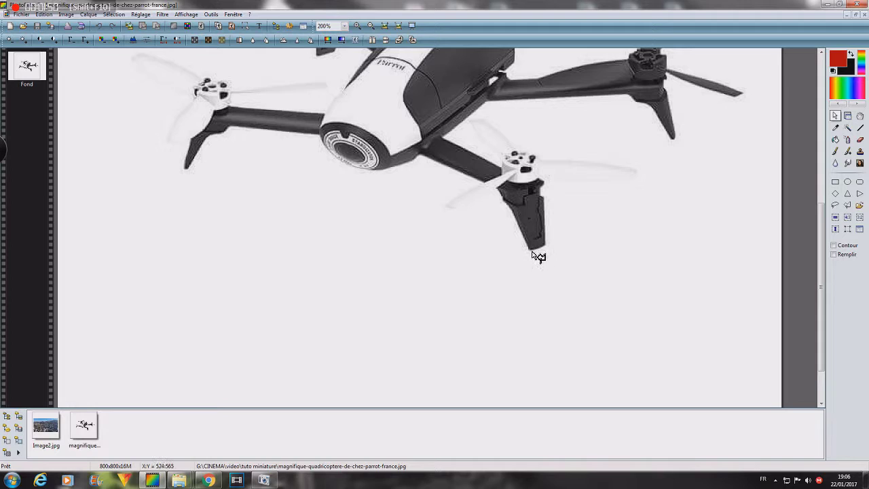
scroll(299, 309, down, 2)
drag(301, 309, 357, 206)
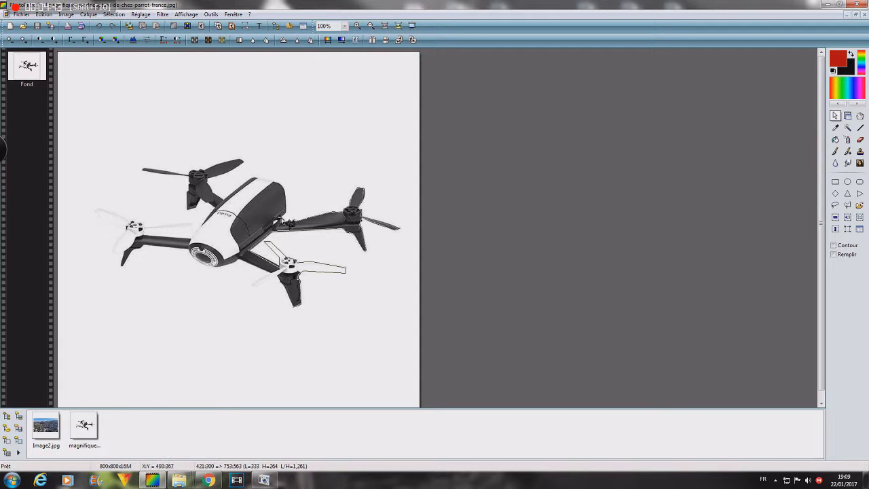
drag(288, 221, 190, 191)
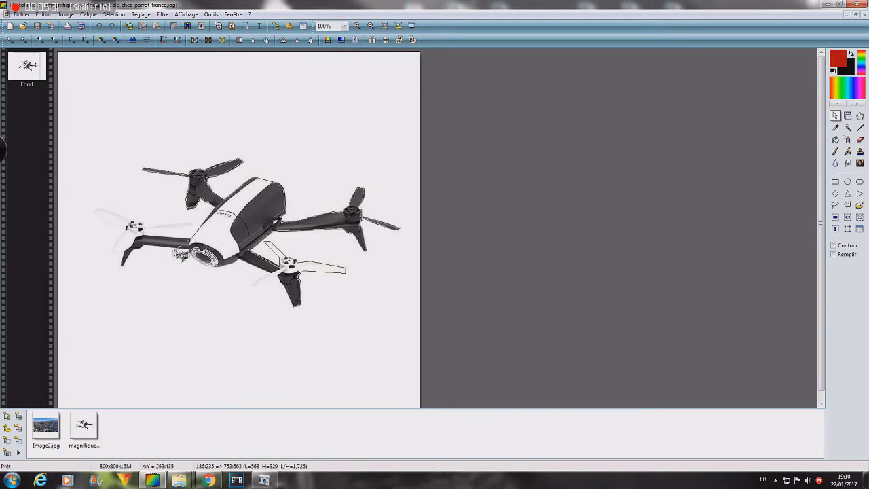
click(144, 229)
click(191, 226)
click(191, 222)
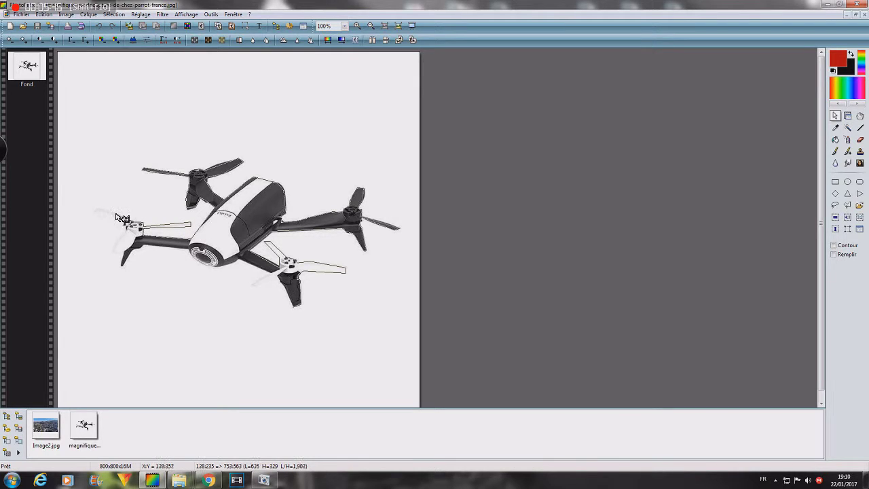
click(95, 211)
click(130, 232)
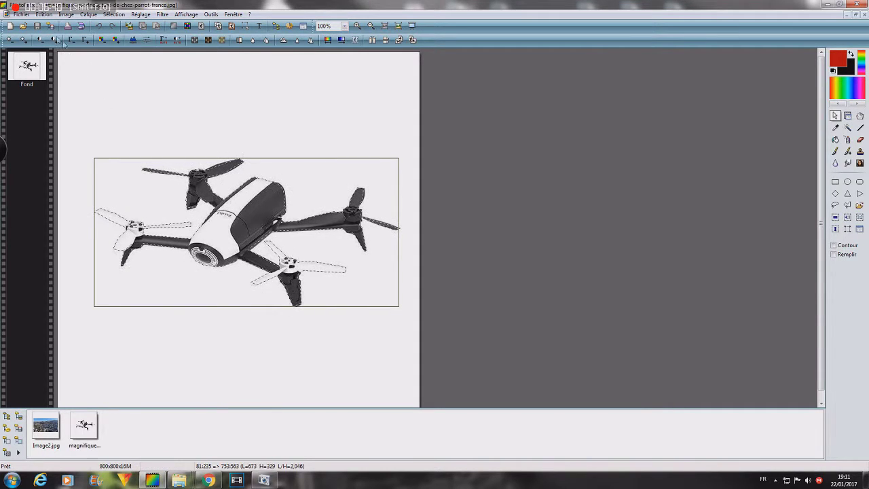
- Copy the selected drone, minimize its image and bring up Image2.jpg maximized
click(43, 14)
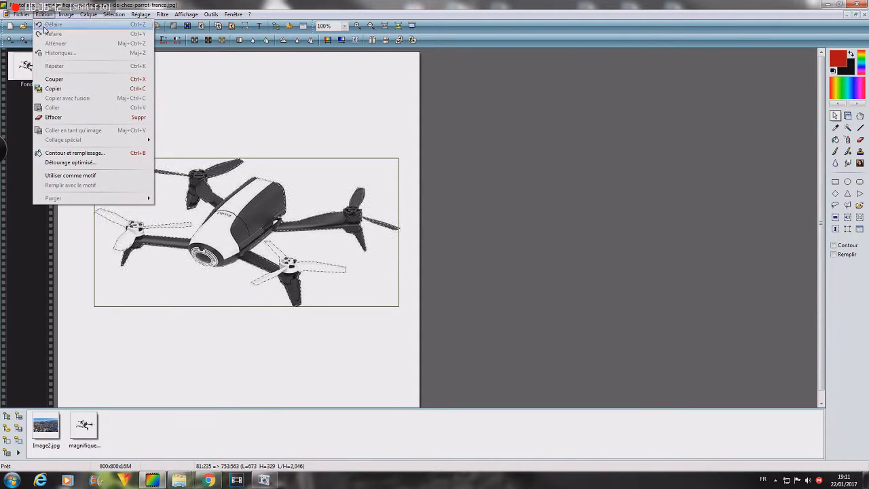
click(65, 88)
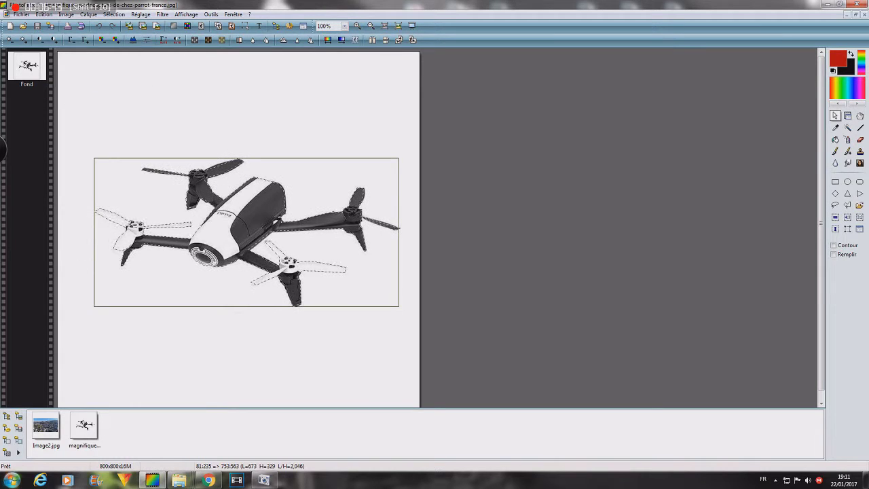
click(857, 16)
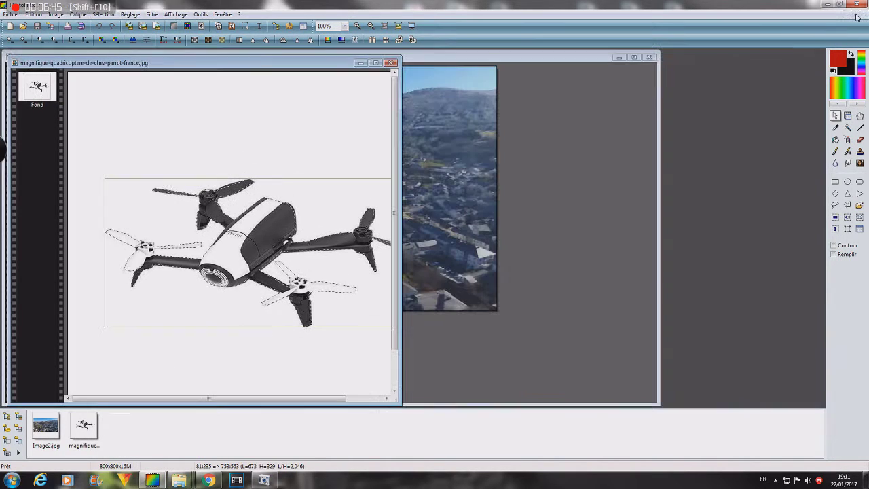
click(361, 62)
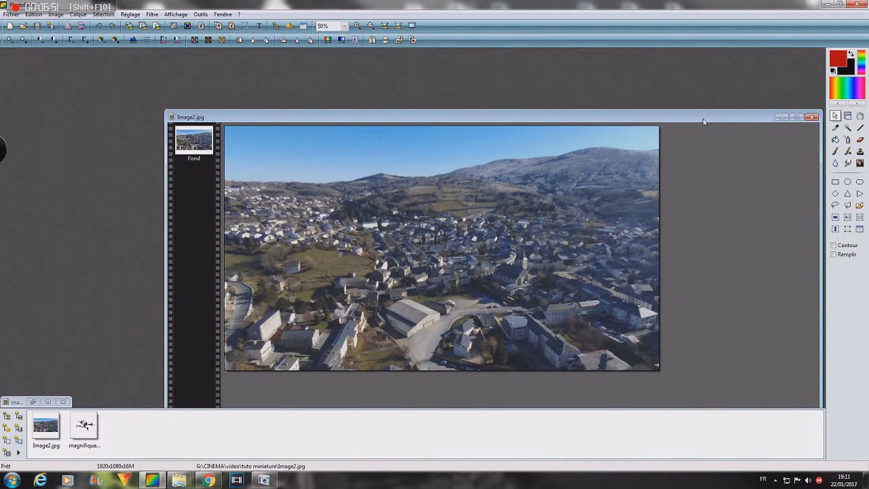
click(797, 116)
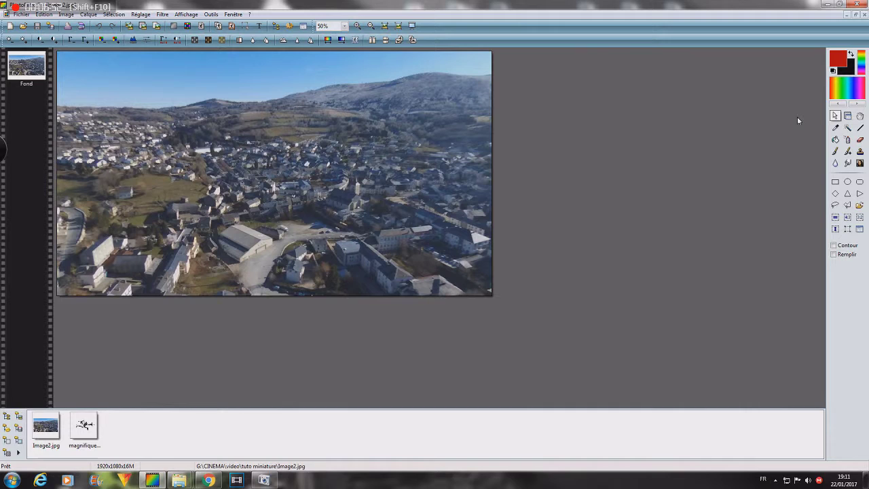
- Paste the copied drone as a new layer over the town landscape in Image2.jpg
click(43, 14)
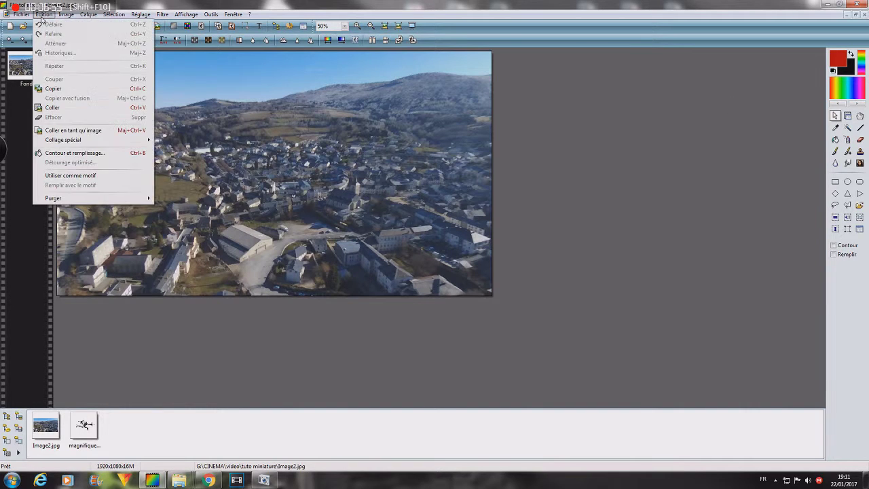
click(69, 112)
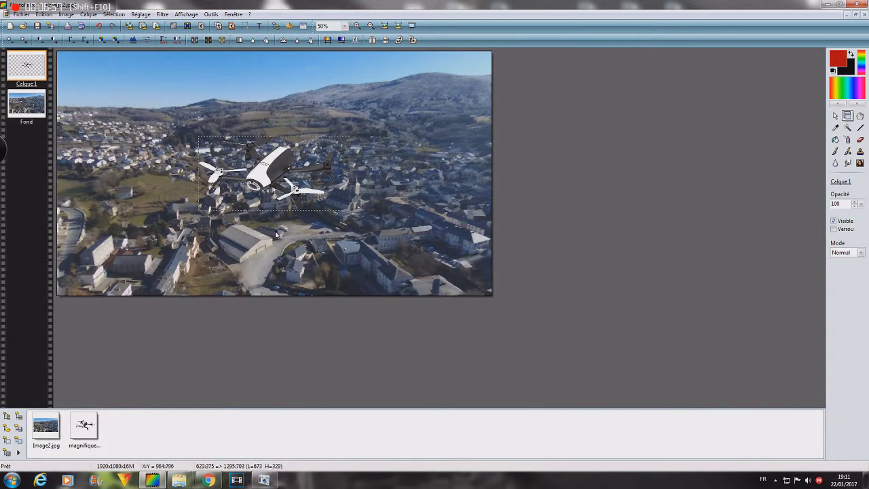
scroll(281, 167, up, 1)
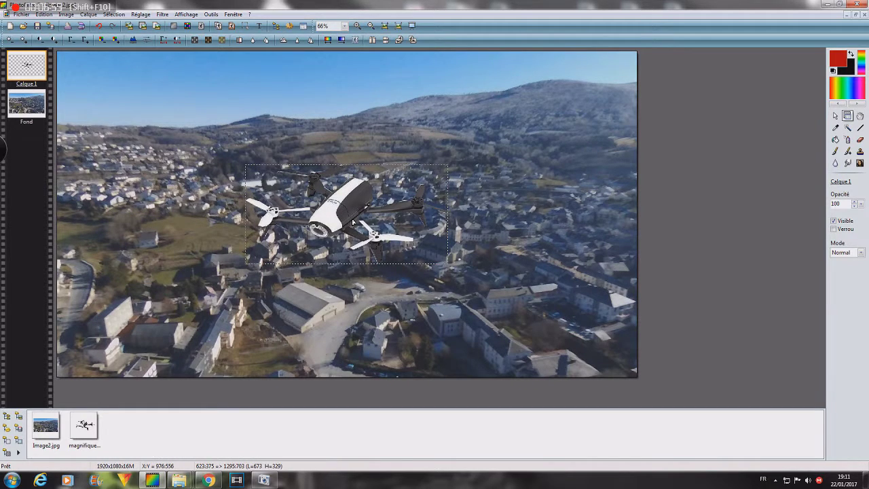
scroll(321, 193, up, 1)
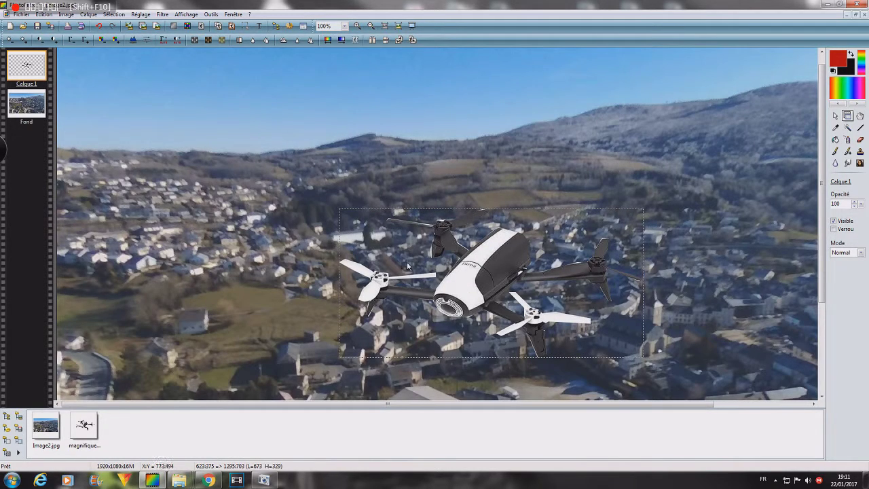
scroll(267, 214, down, 6)
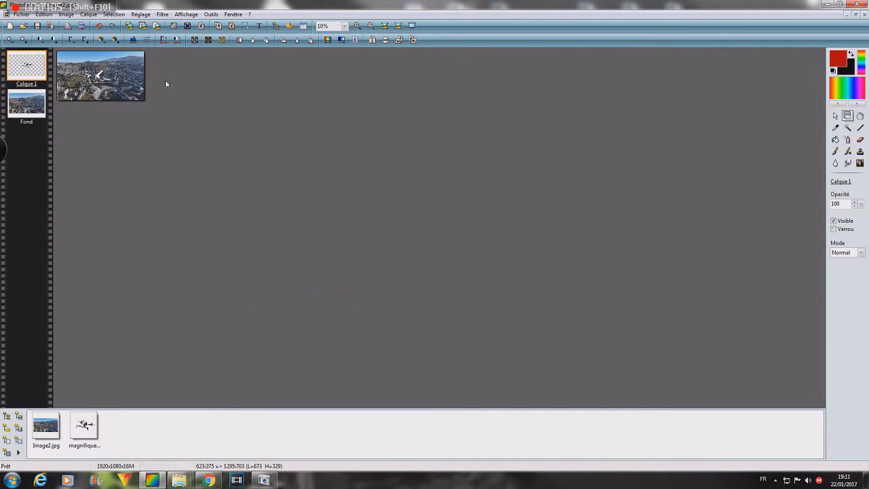
scroll(167, 84, up, 1)
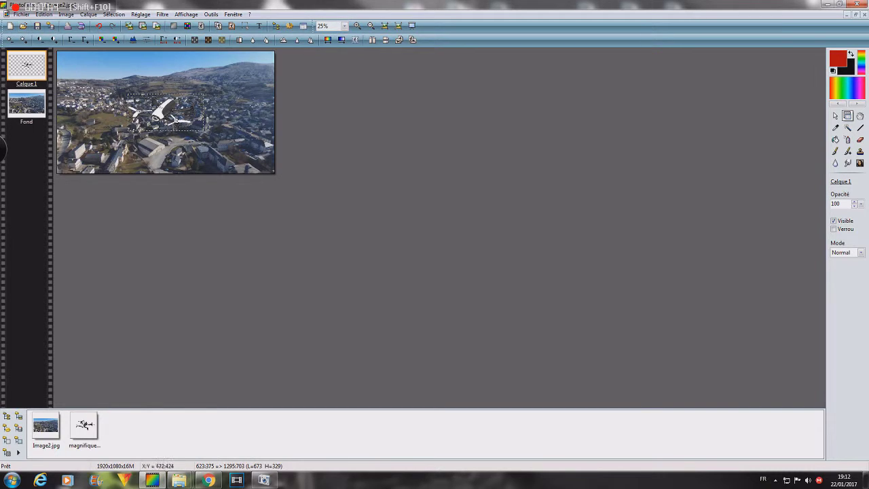
- Resize the drone layer proportionally to about 769 × 376 px and place it over the hills and sky, validating the change
right_click(23, 68)
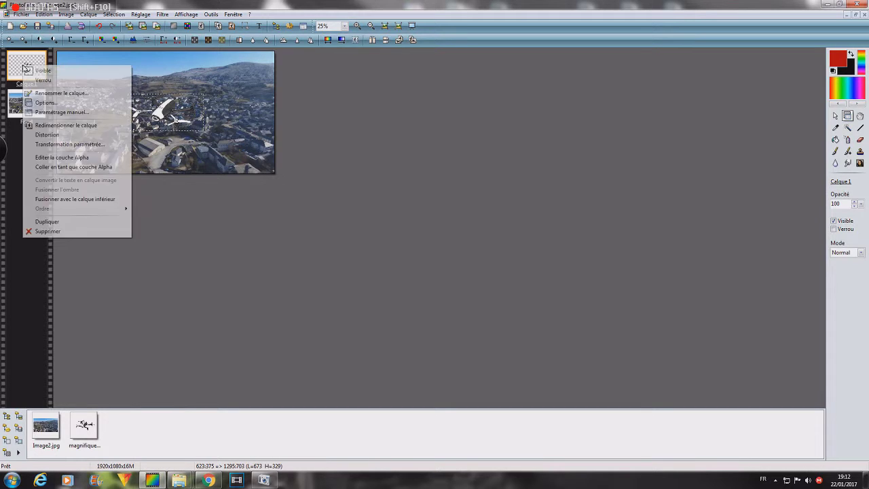
click(71, 126)
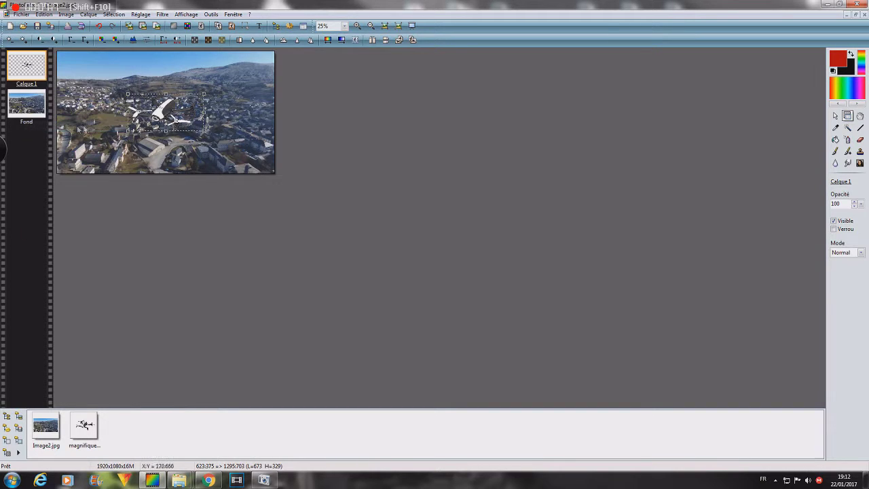
drag(130, 135, 108, 146)
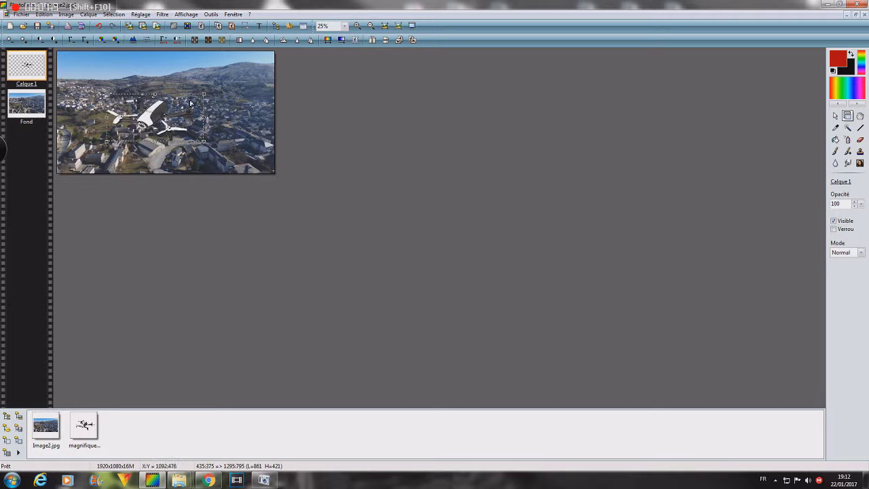
drag(141, 122, 170, 107)
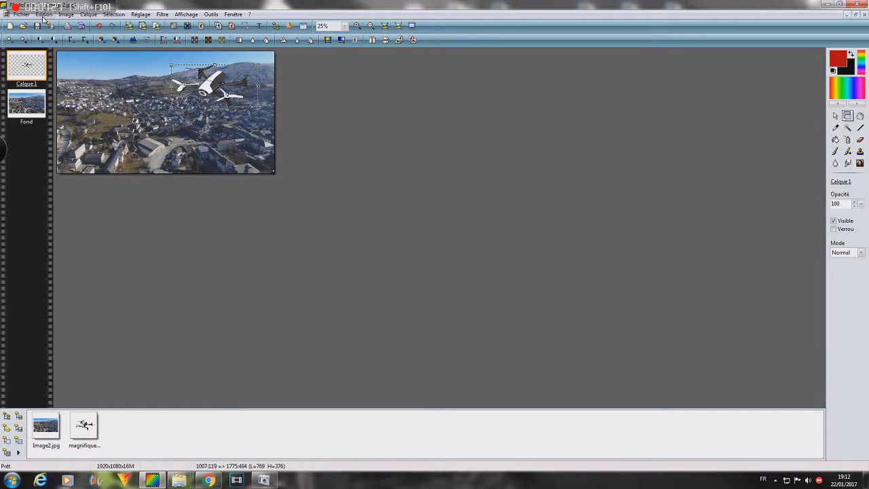
click(44, 14)
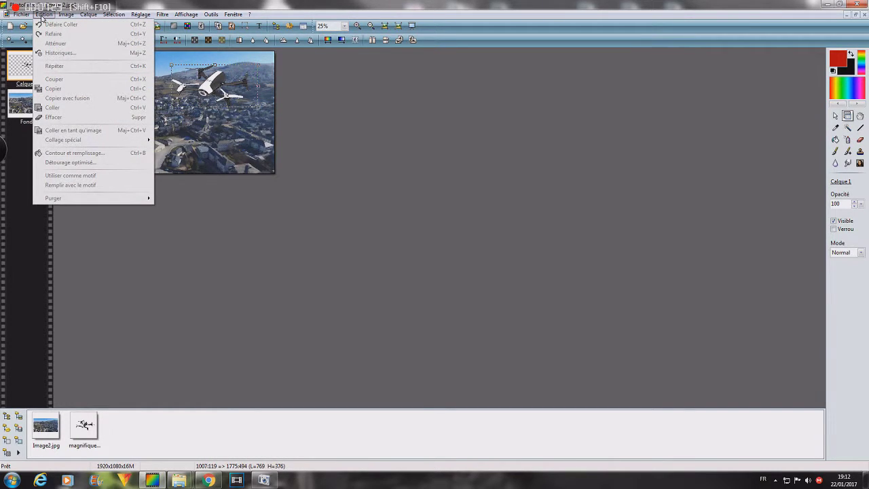
click(43, 14)
right_click(216, 87)
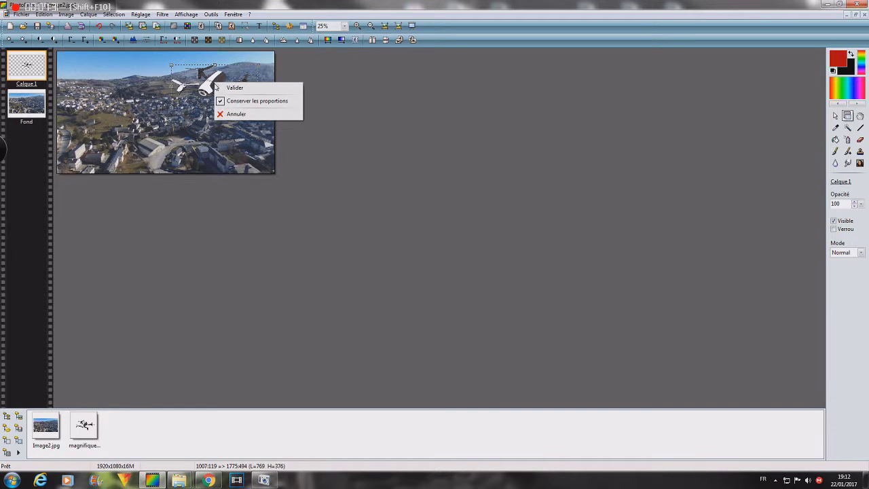
click(224, 87)
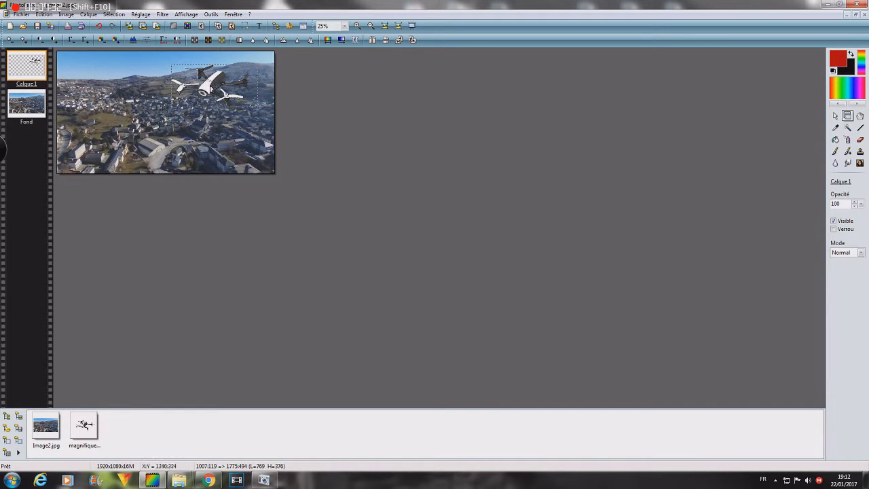
right_click(26, 65)
click(76, 101)
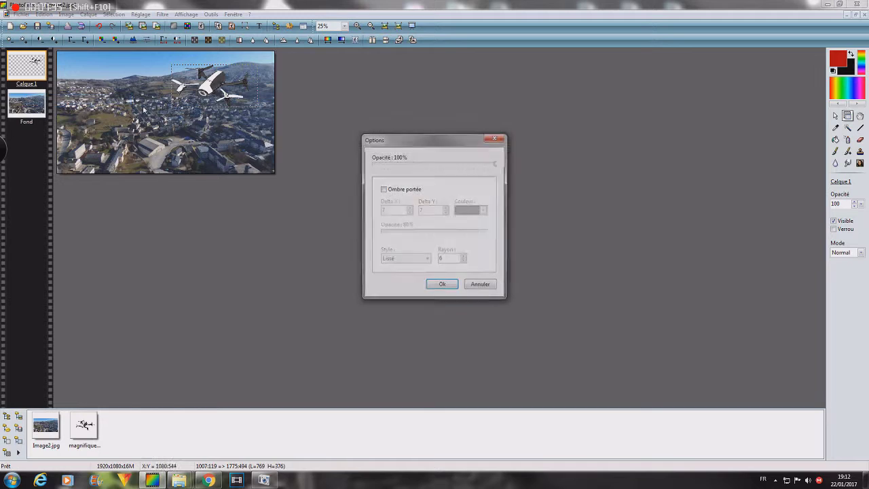
click(493, 140)
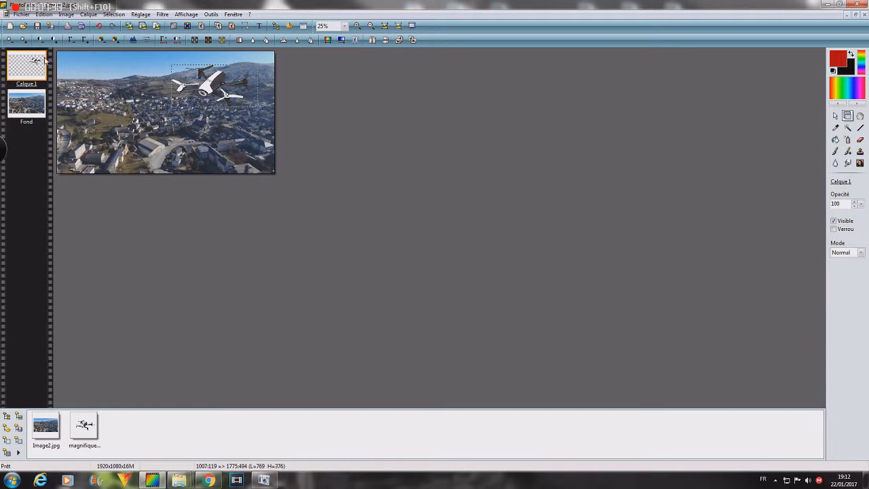
- Centre the drone layer on the photo with automatic positioning in its manual settings
right_click(36, 62)
click(53, 109)
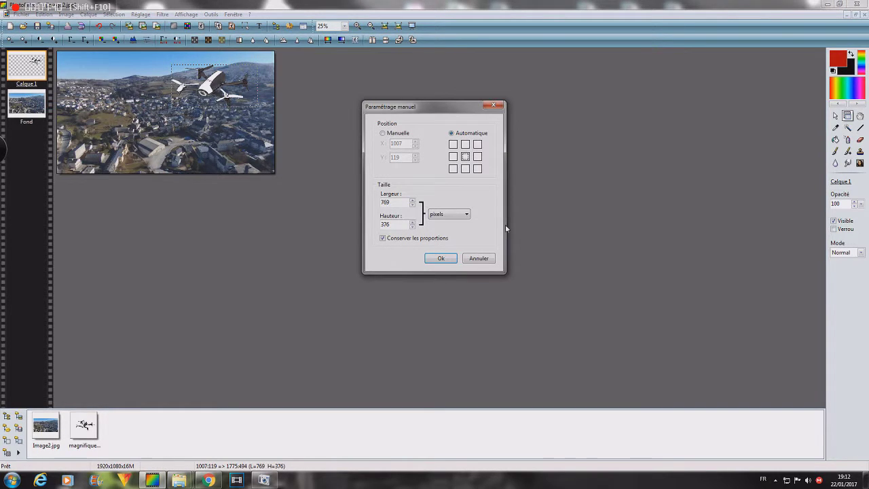
click(441, 258)
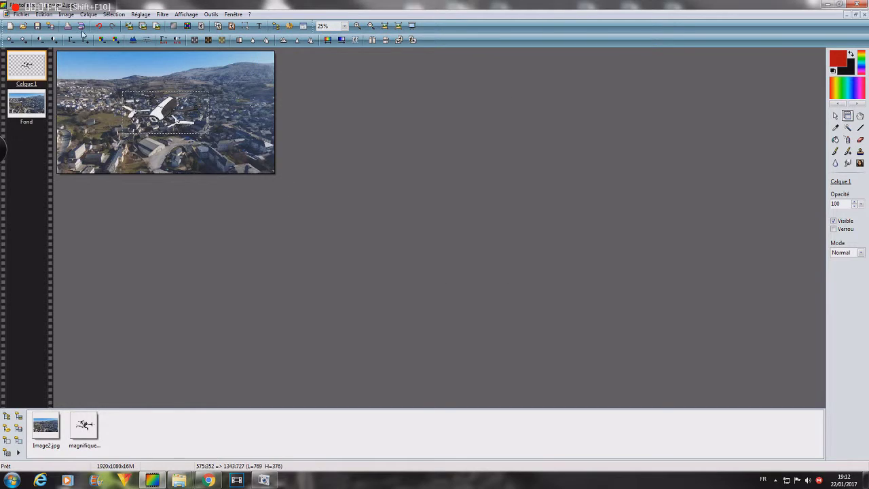
- Try a custom 6° rotation with size adjustment, smoothing and all layers included, and undo it
click(47, 16)
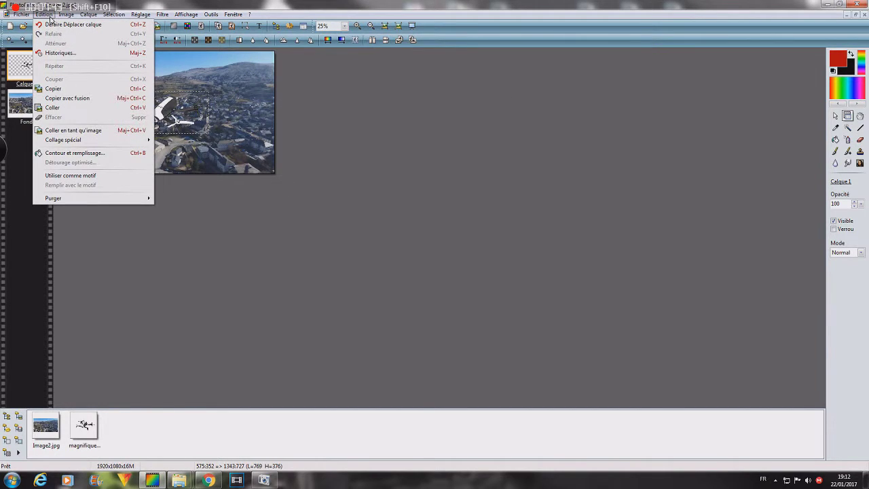
mouse_move(66, 15)
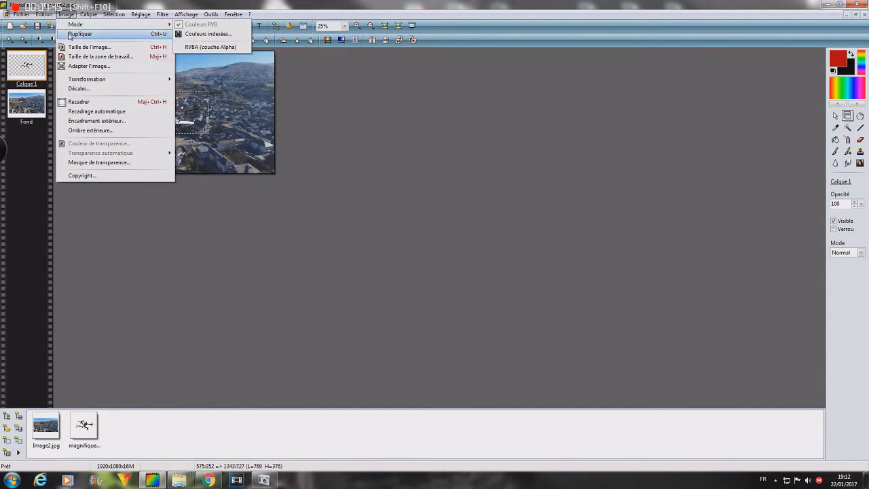
mouse_move(102, 78)
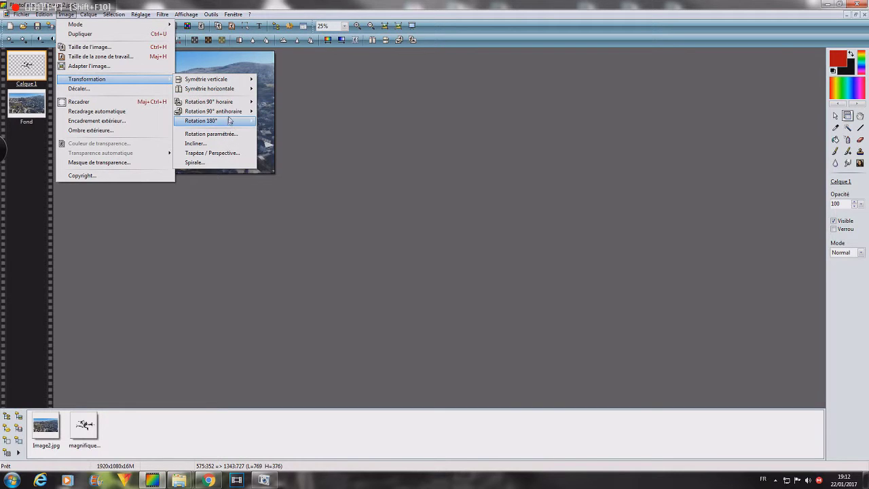
click(229, 137)
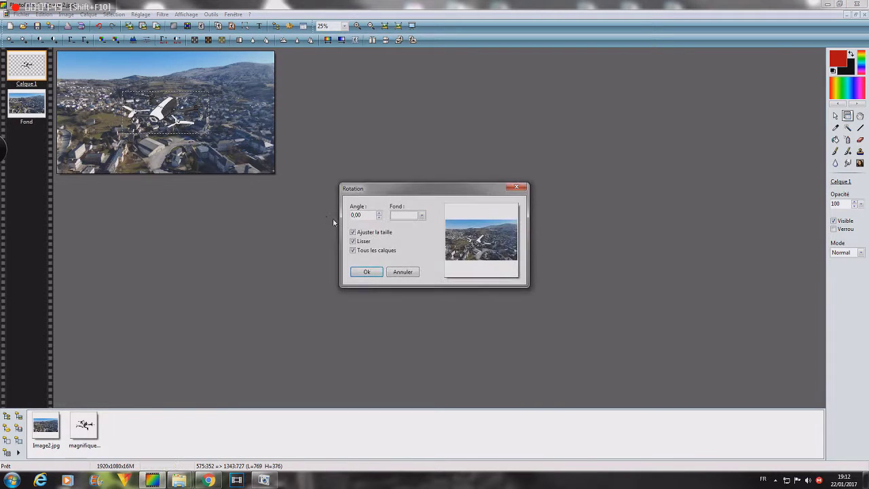
click(379, 218)
click(379, 218)
click(379, 218)
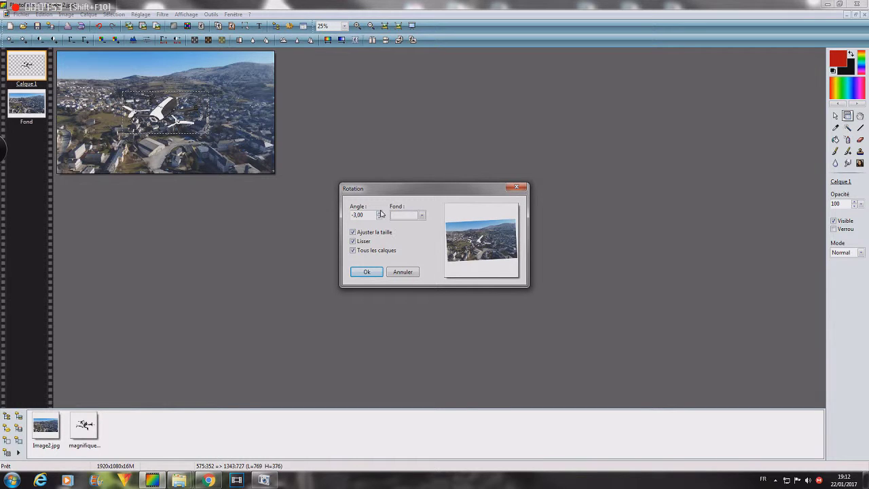
click(379, 213)
click(379, 213)
click(379, 213)
click(379, 213)
click(378, 212)
click(378, 212)
click(378, 212)
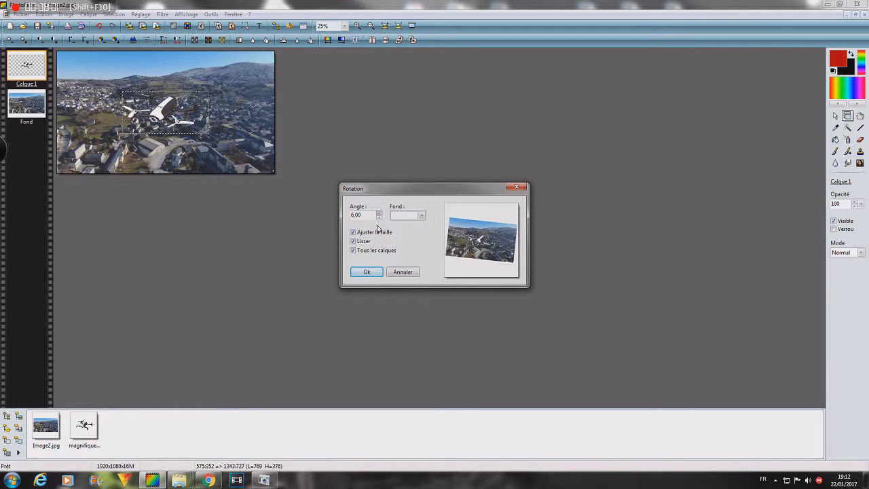
click(370, 271)
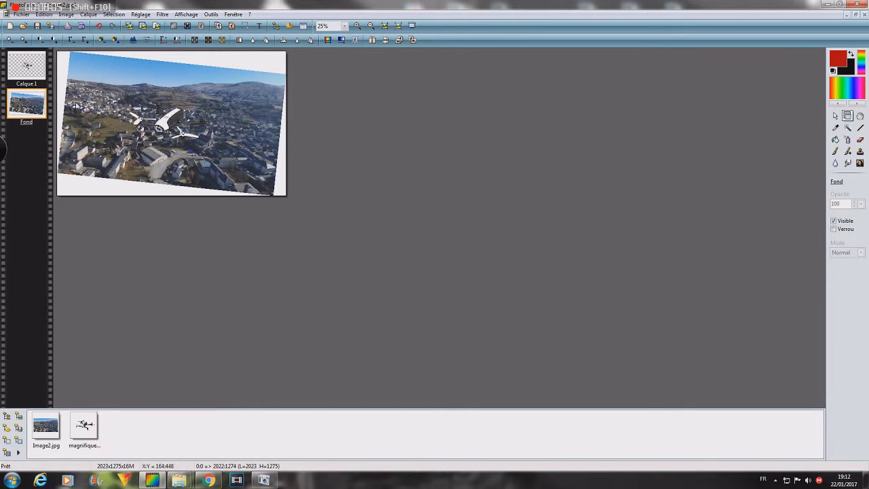
key(ctrl+z)
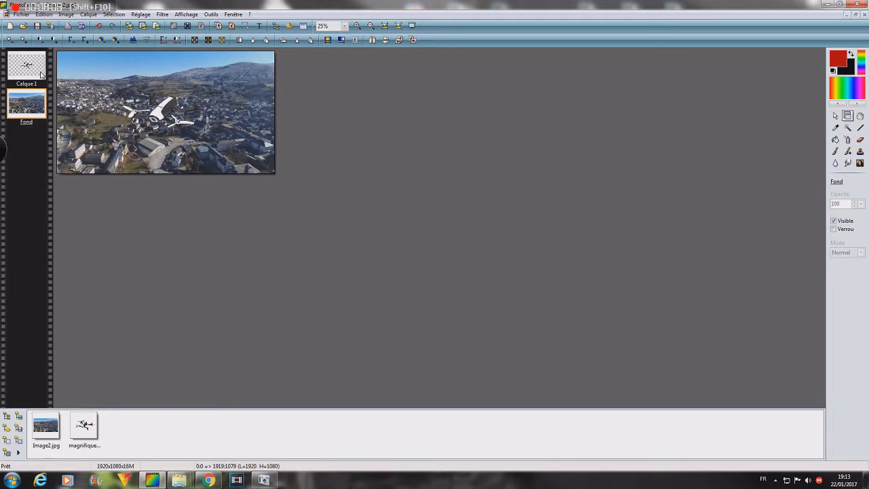
- Select the drone layer and reposition it over the hills, with its corner at about X 967, Y 116
click(30, 59)
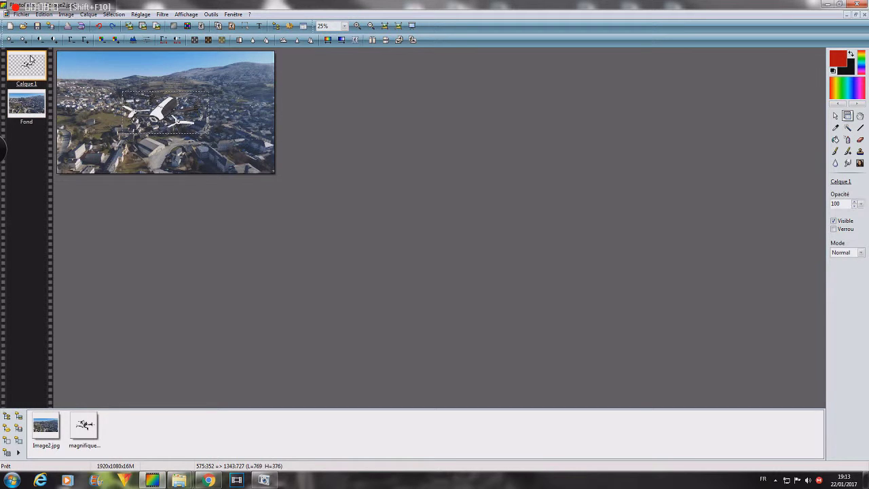
right_click(28, 62)
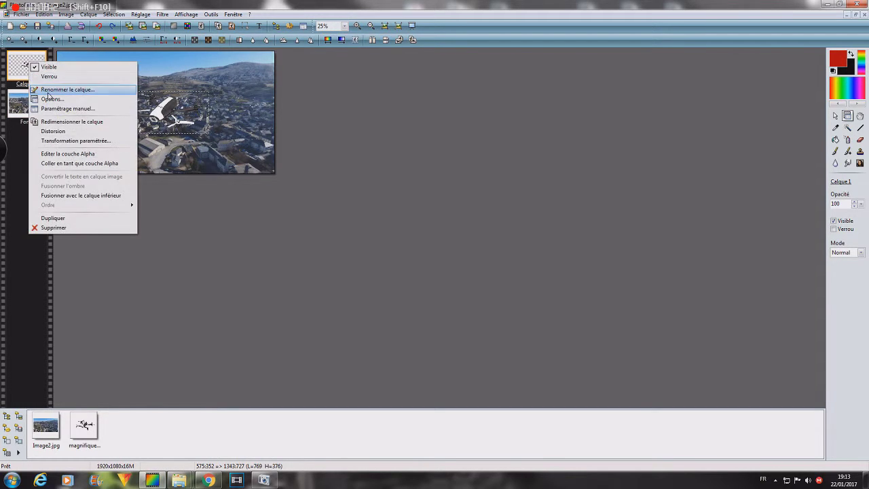
click(68, 122)
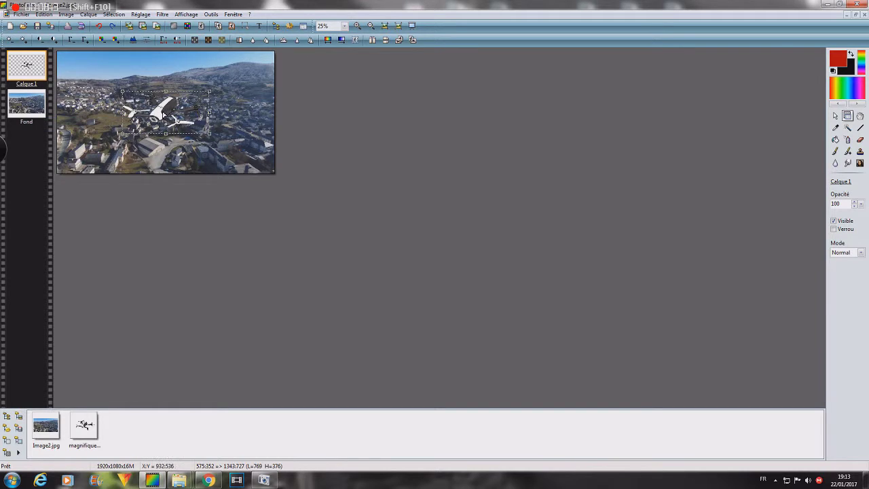
drag(199, 90, 198, 81)
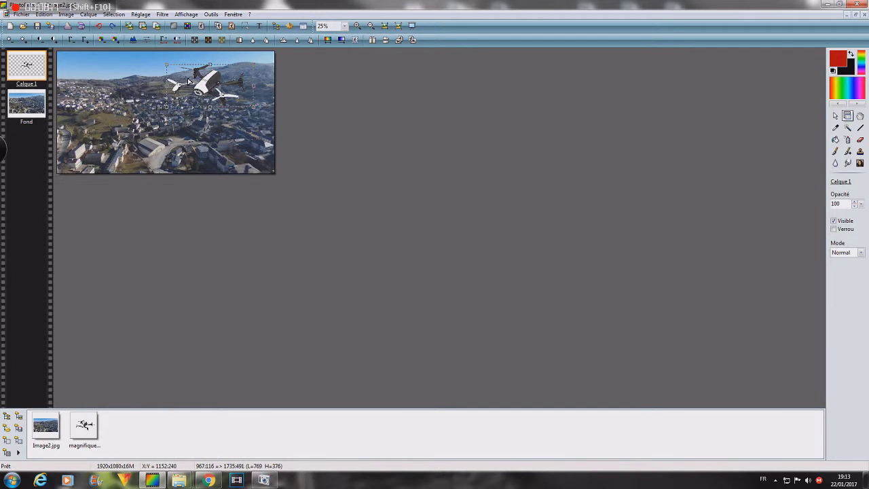
right_click(22, 60)
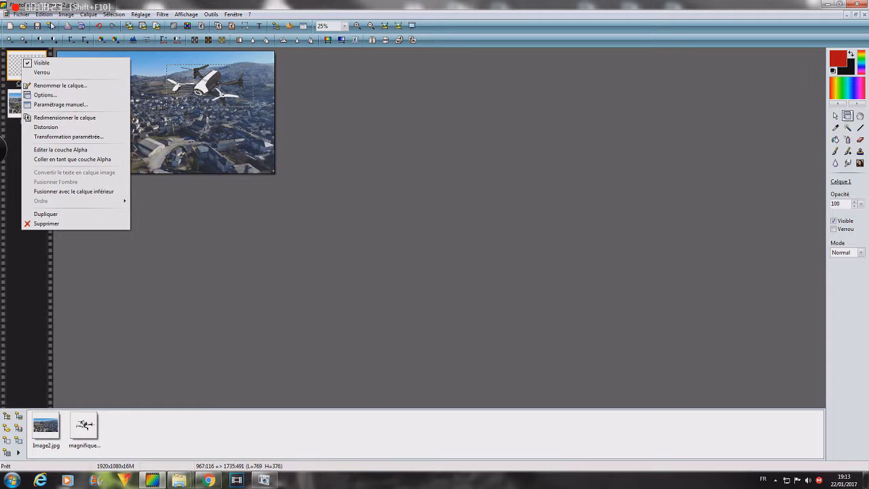
click(19, 57)
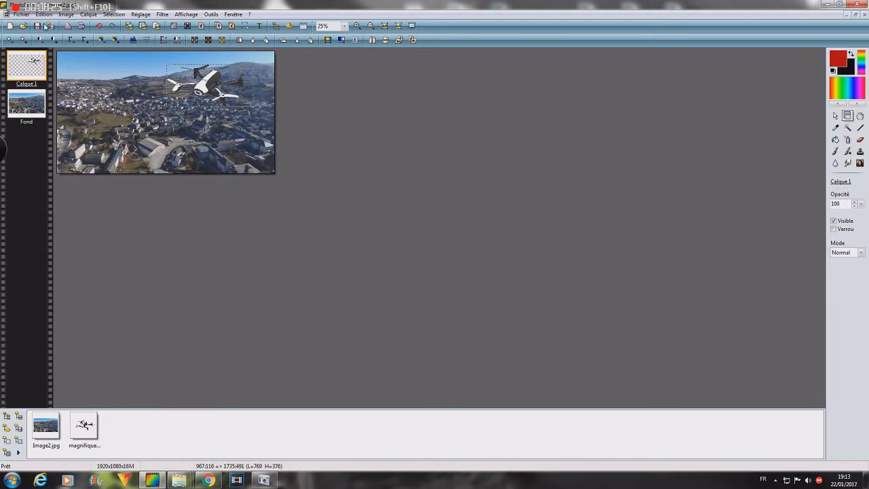
- Try a custom 8° rotation with all layers included, and undo it
click(65, 15)
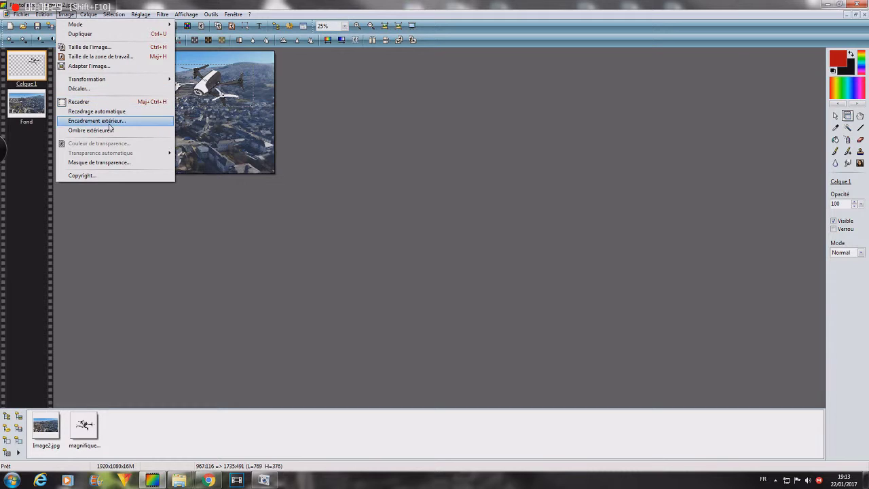
mouse_move(116, 80)
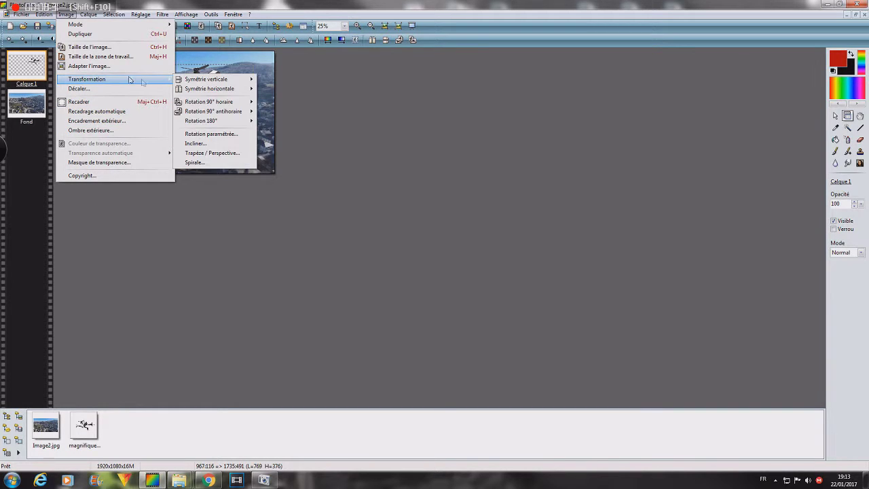
click(212, 134)
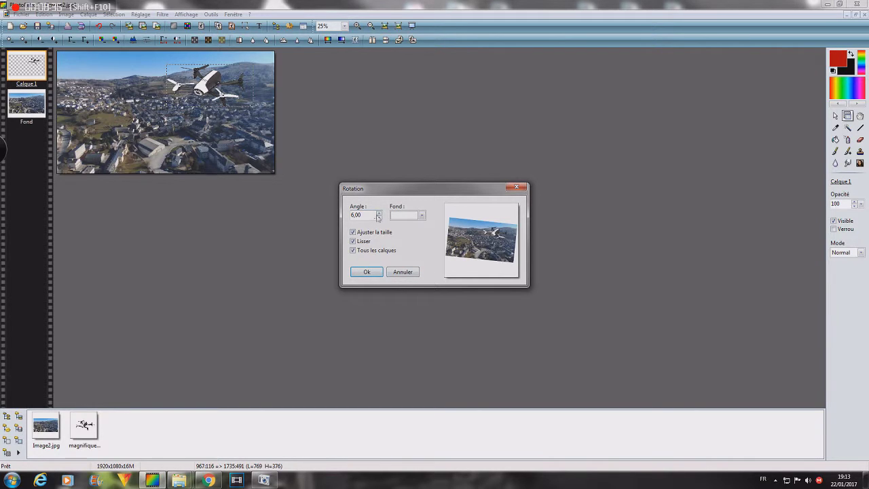
click(381, 212)
click(381, 212)
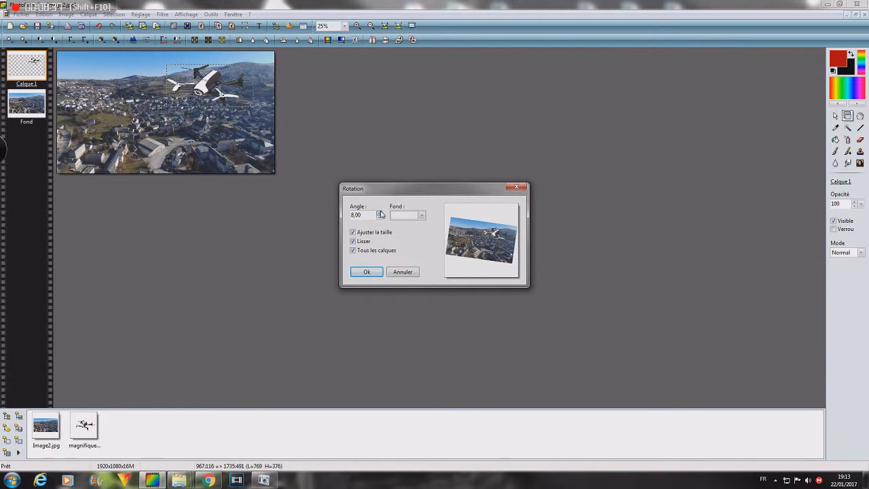
click(363, 273)
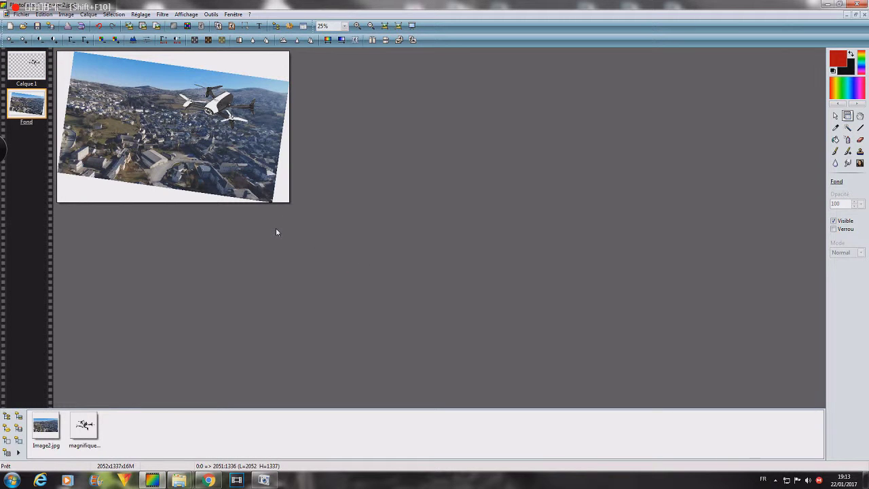
key(ctrl+z)
- Select the drone layer and add a text layer reading "DRONE" in black, bold, centred Nightclub BTN, size 20
click(28, 66)
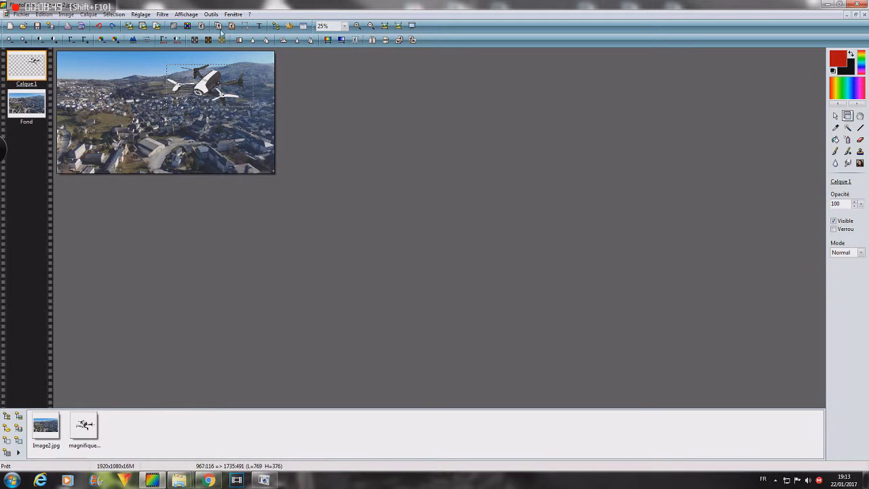
click(260, 27)
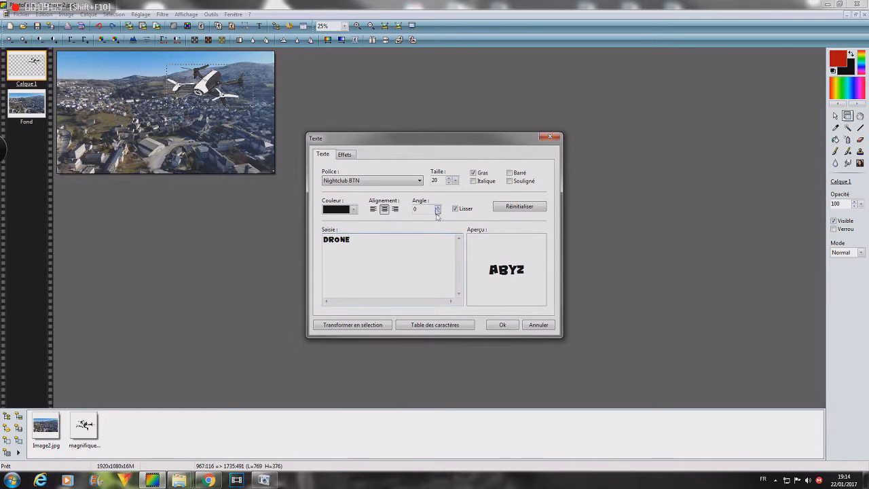
click(503, 325)
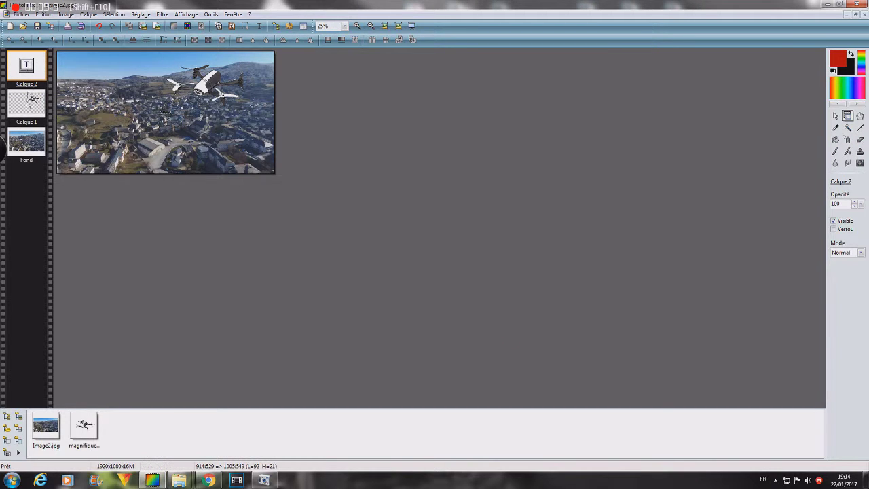
- Resize the DRONE text layer to about 897 × 209 px and place it beside the drone, with its corner at about X 83, Y 357
right_click(32, 72)
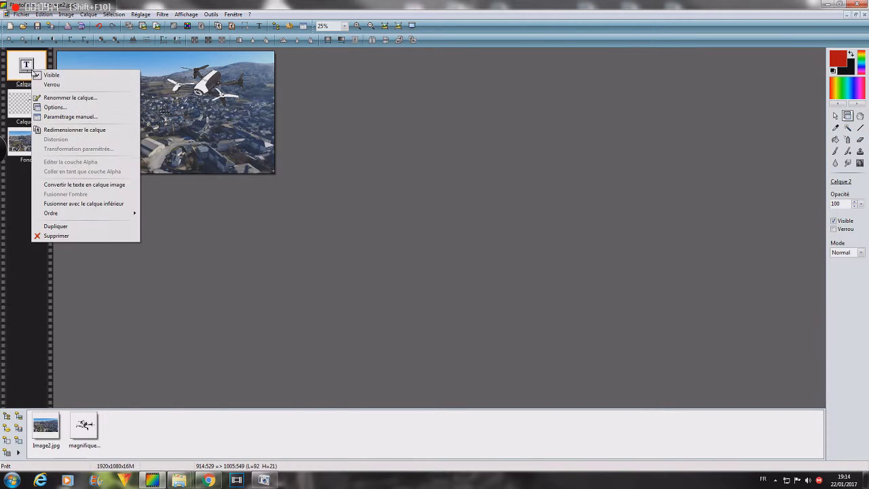
click(134, 129)
drag(172, 119, 285, 191)
drag(155, 127, 78, 127)
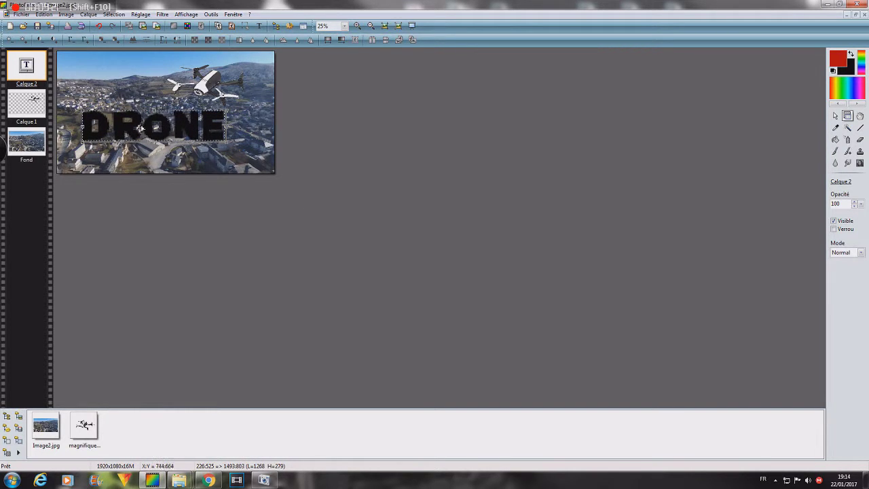
right_click(148, 127)
click(163, 129)
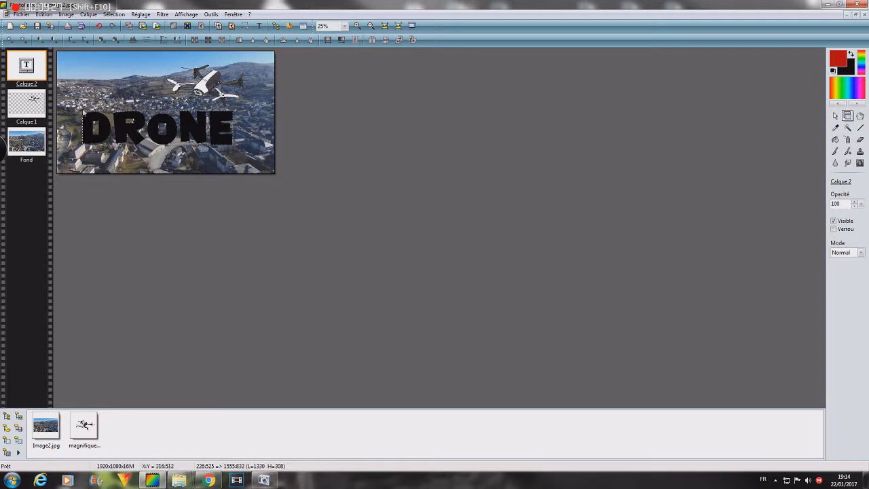
right_click(38, 77)
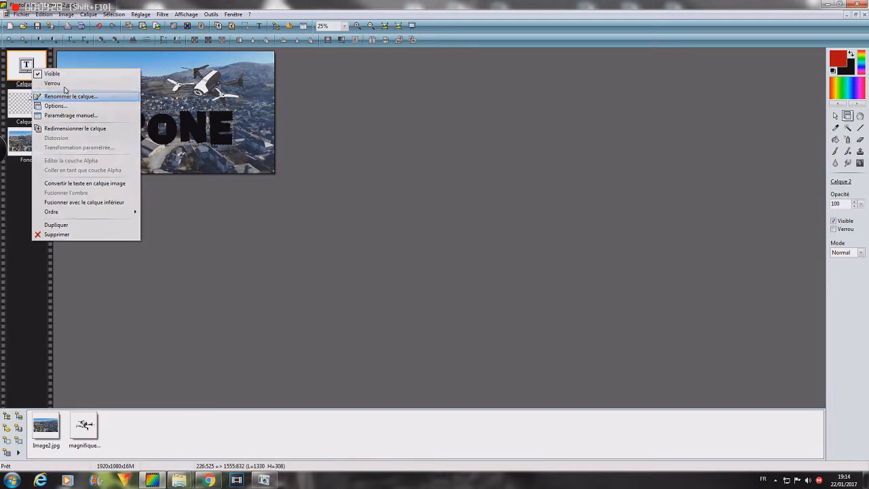
click(82, 128)
drag(86, 115, 109, 105)
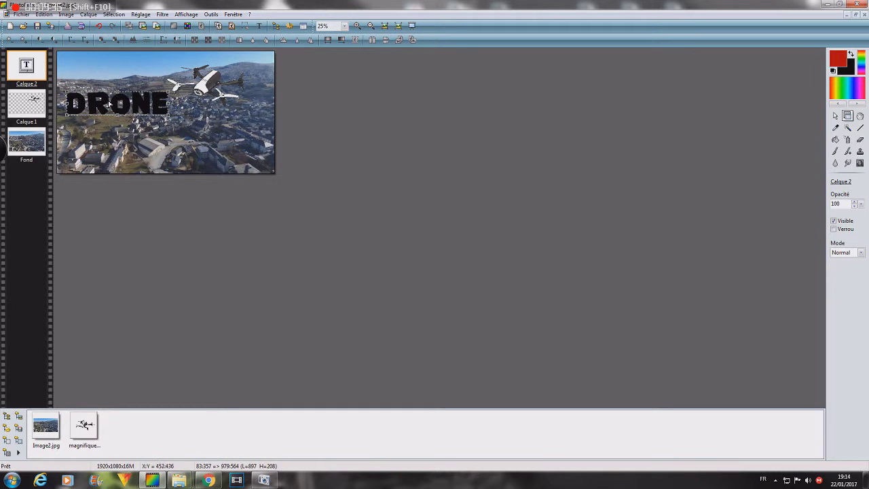
right_click(108, 104)
click(121, 108)
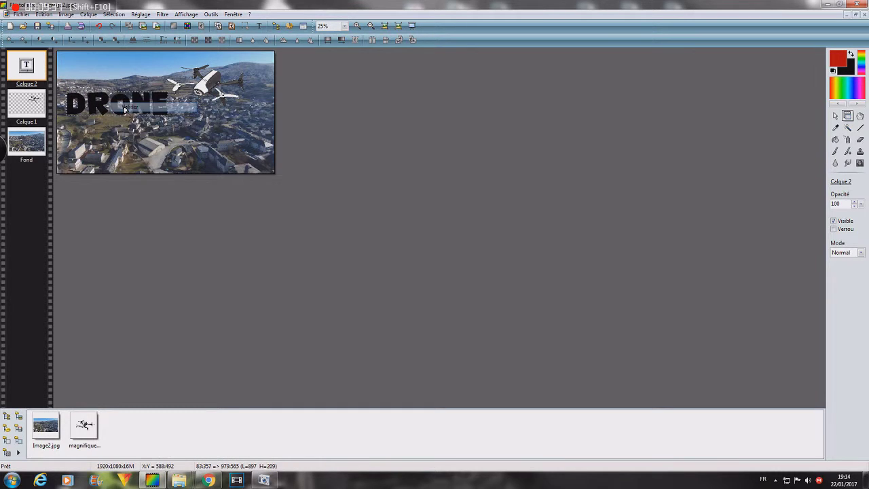
right_click(28, 63)
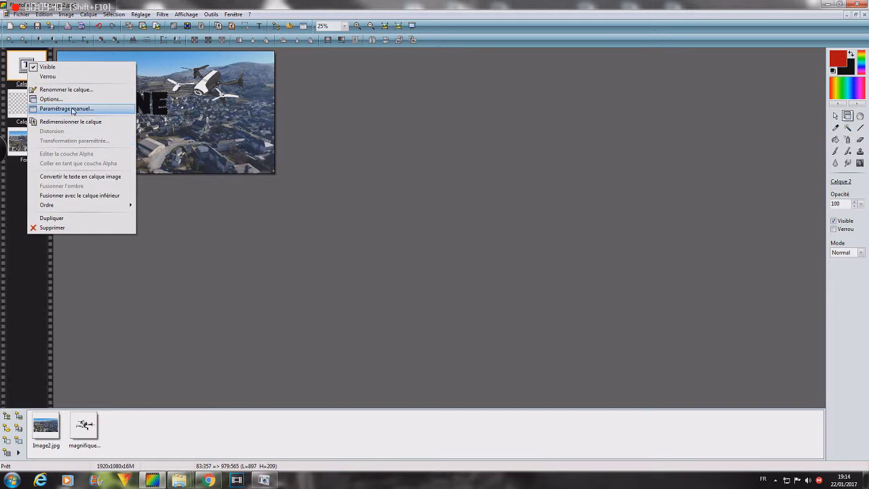
click(74, 108)
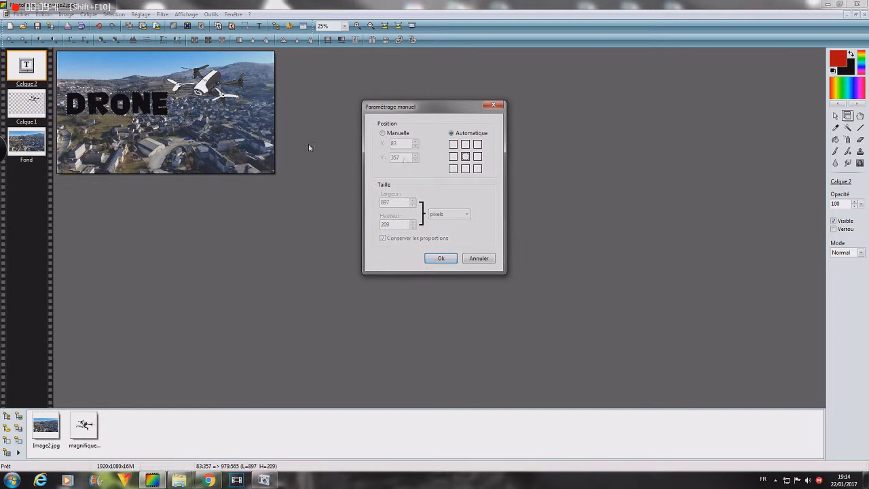
click(494, 106)
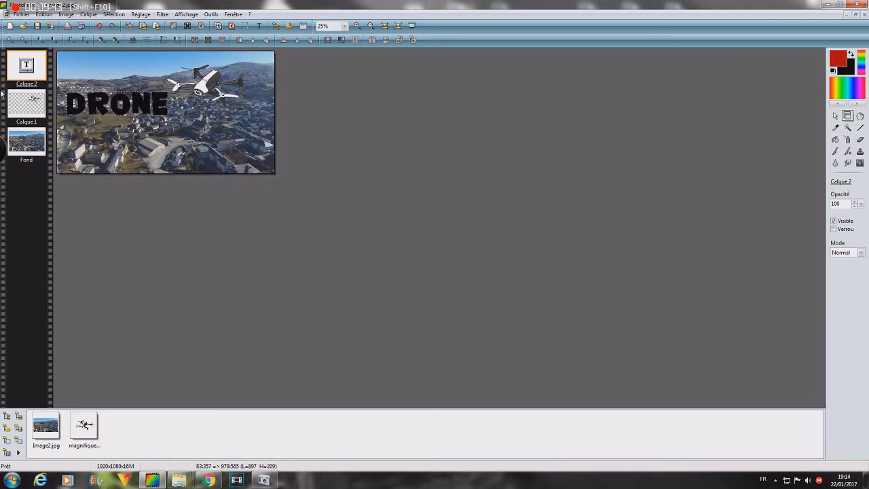
- Tilt the DRONE title upward by setting its text angle to -11
right_click(19, 68)
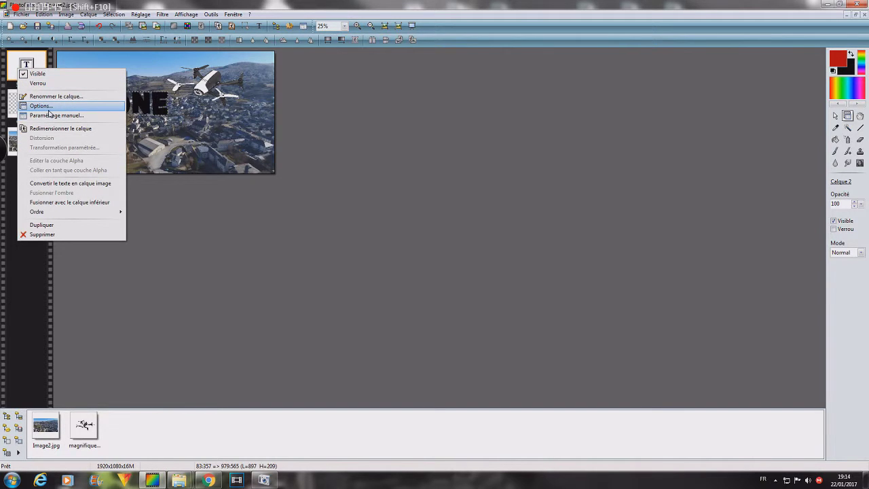
click(41, 106)
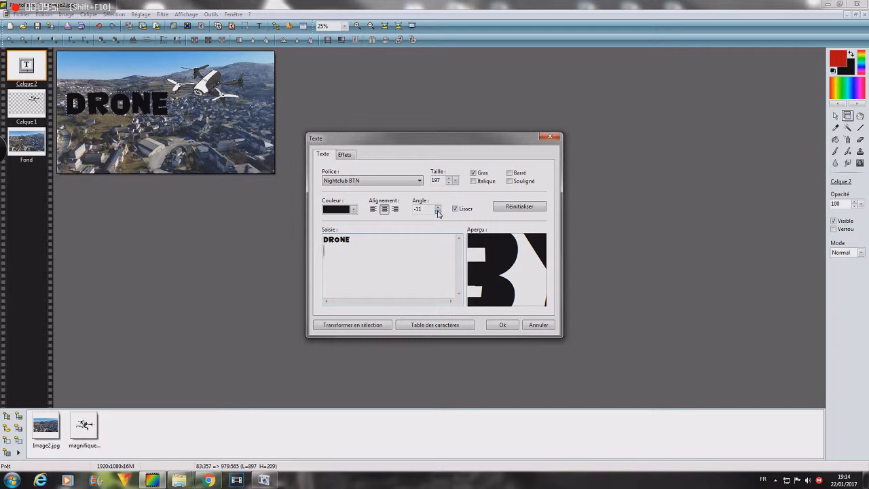
click(503, 325)
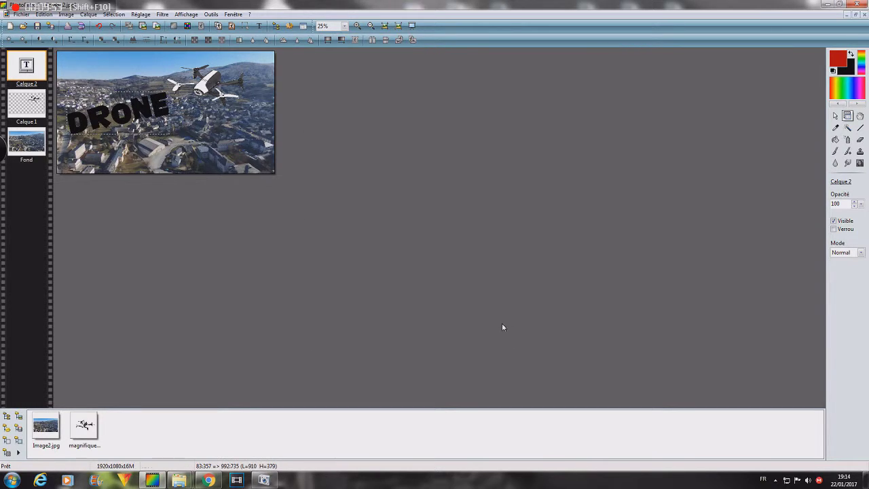
- Move the tilted DRONE text layer up beside the drone, with its corner at about X 39, Y 177
right_click(34, 66)
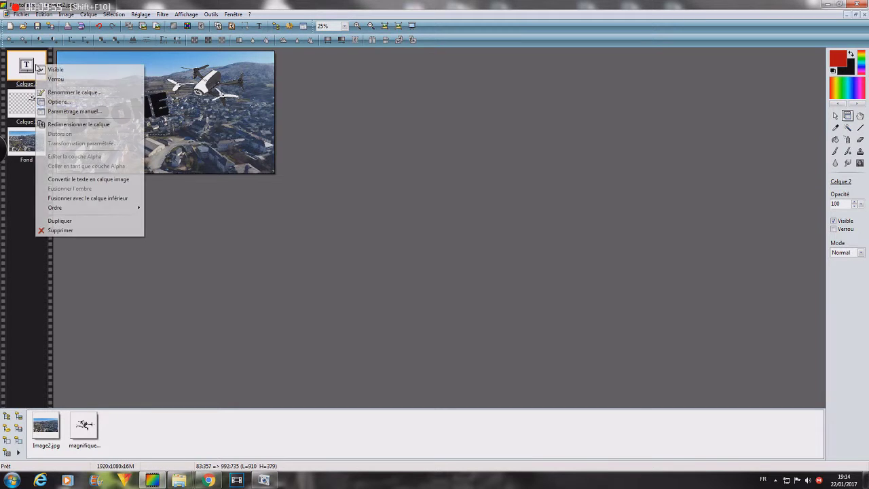
click(80, 123)
drag(111, 105, 107, 83)
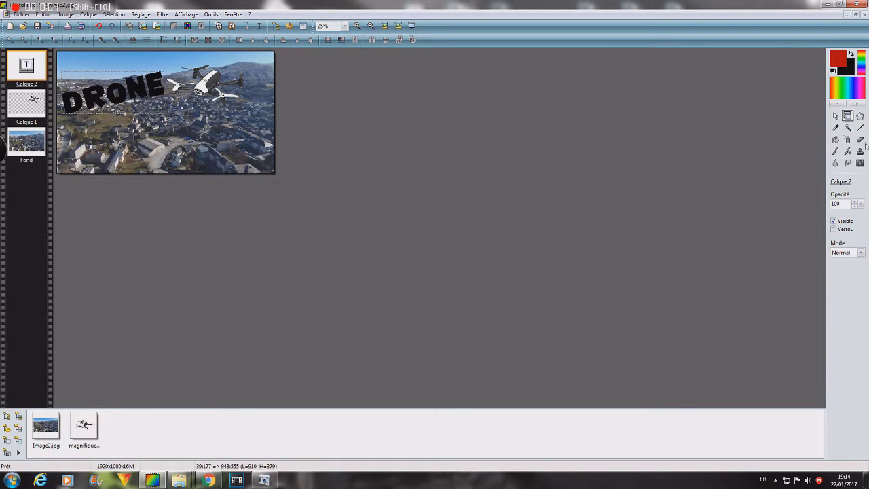
scroll(203, 146, up, 2)
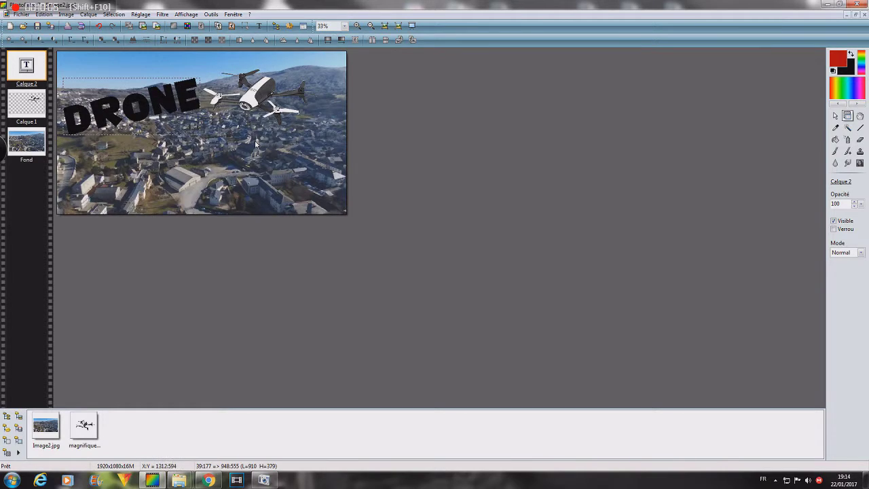
scroll(467, 146, down, 1)
right_click(126, 104)
click(39, 201)
- Copy a rectangular area of about 526 × 234 px around the road on the Fond layer and paste it as a new layer
click(40, 140)
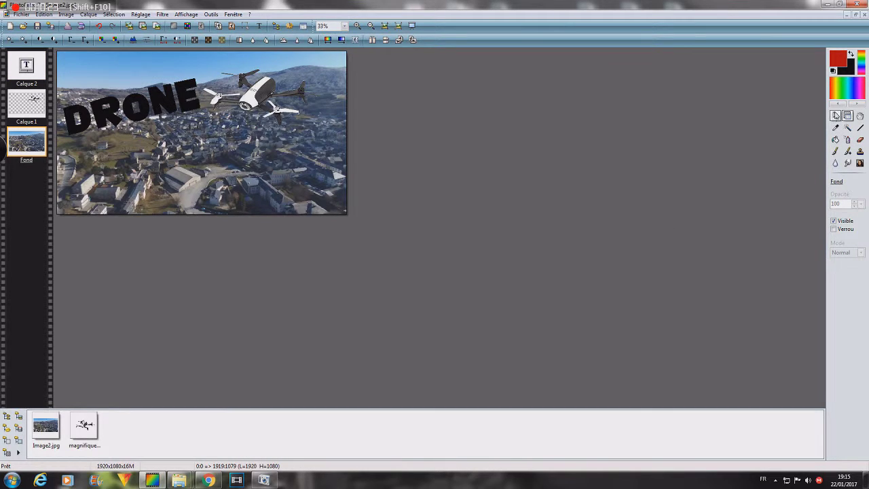
click(836, 116)
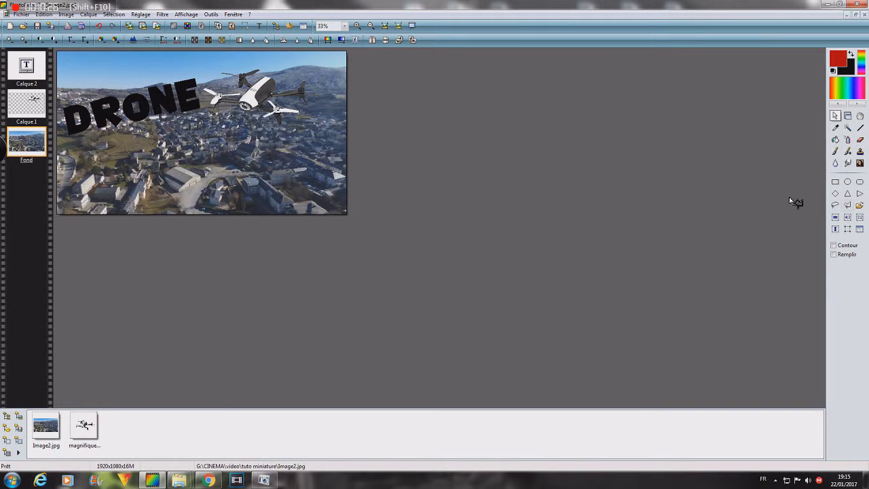
mouse_move(255, 170)
mouse_down()
mouse_move(275, 164)
mouse_move(263, 155)
mouse_move(214, 159)
mouse_move(197, 172)
mouse_move(198, 183)
mouse_move(266, 182)
mouse_up()
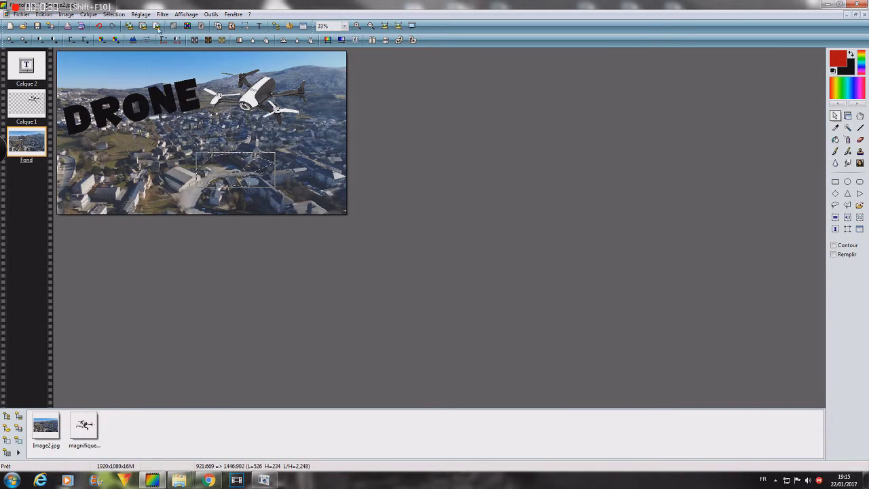
right_click(222, 165)
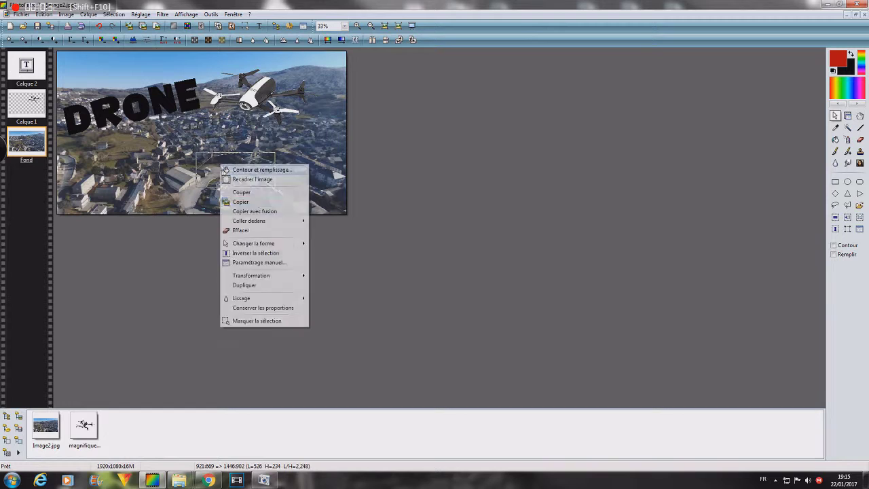
click(240, 201)
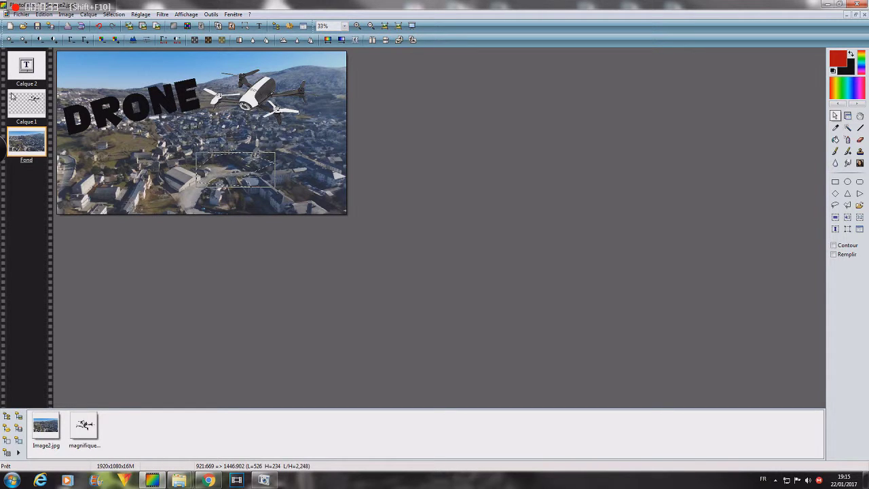
click(44, 14)
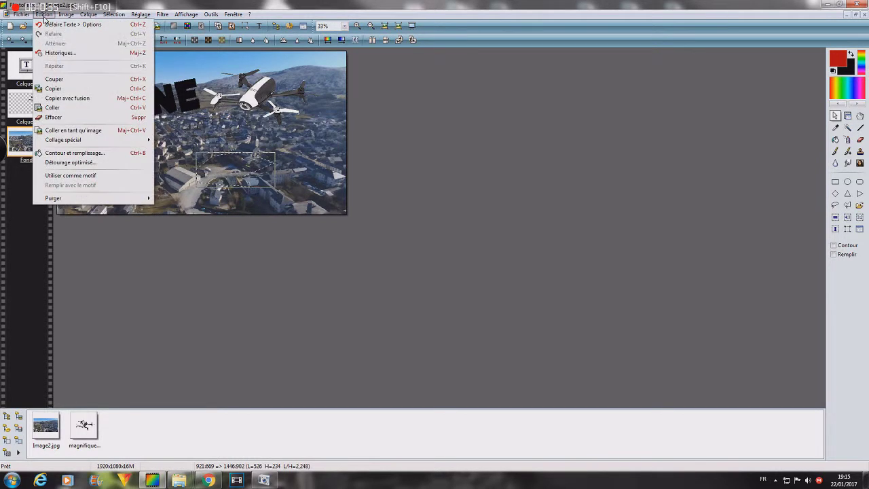
click(83, 107)
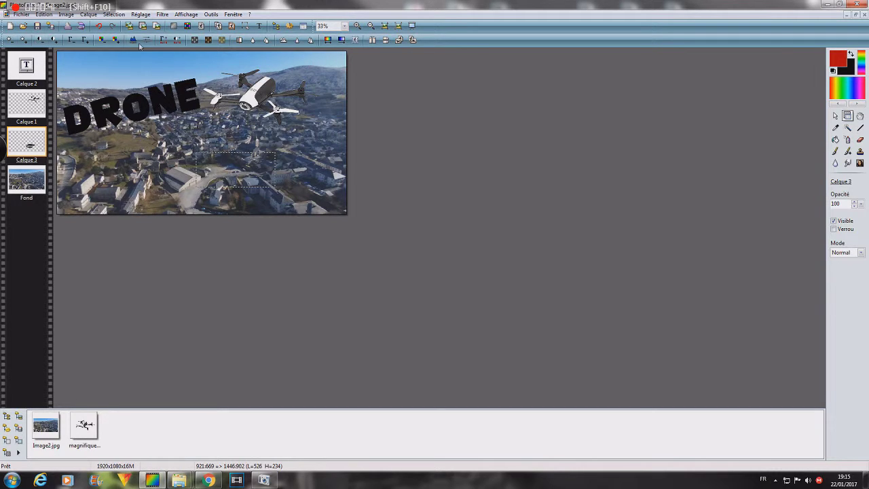
- Try increasing the contrast and brightness of the pasted road layer, and delete that layer
click(54, 40)
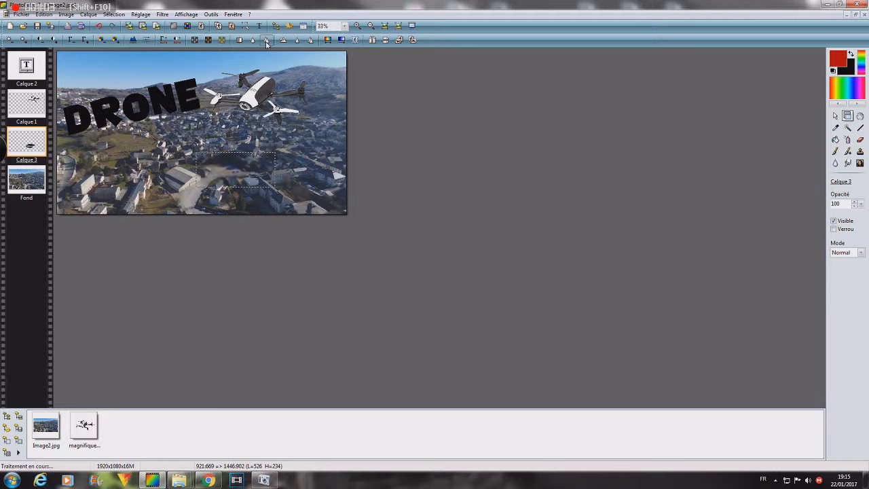
click(23, 40)
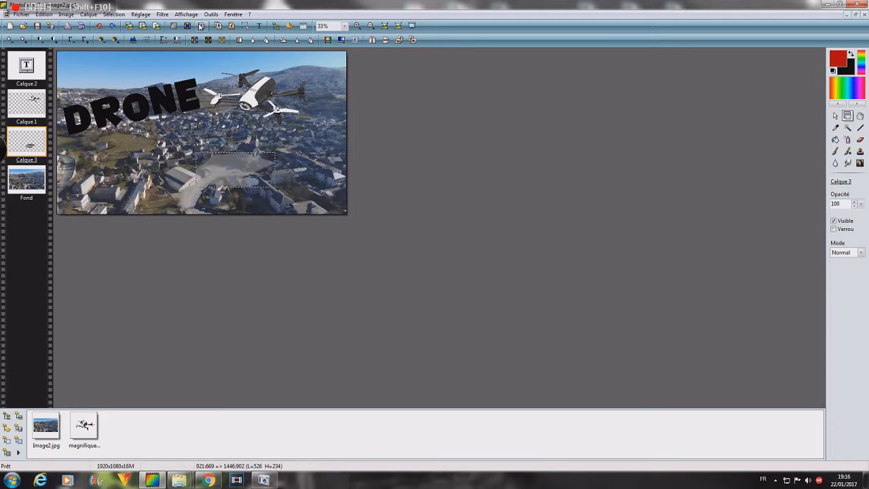
mouse_move(2, 148)
right_click(33, 138)
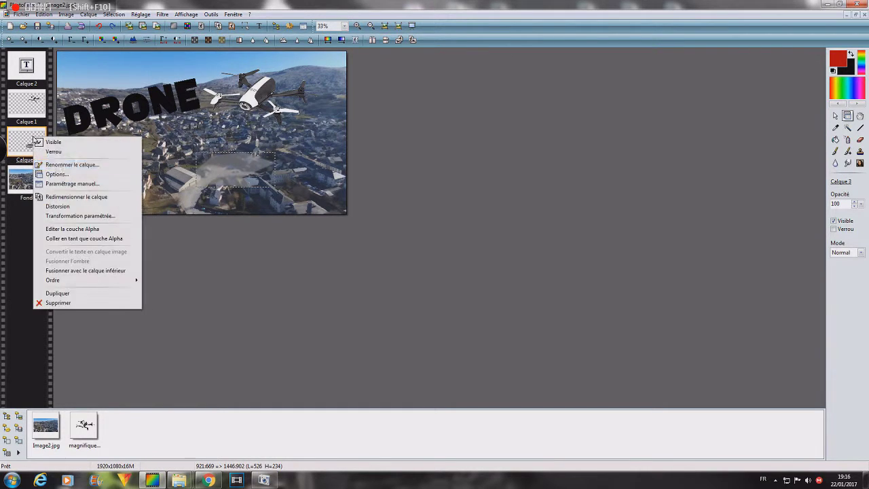
click(83, 302)
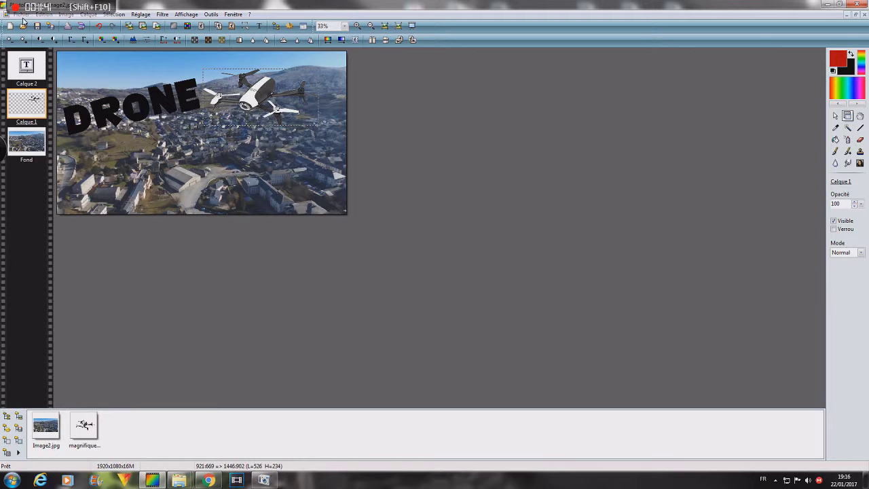
- Start saving the image under a new name in the CINEMA\video\tuto miniature folder on the TOSHIBA (G:) drive
click(21, 15)
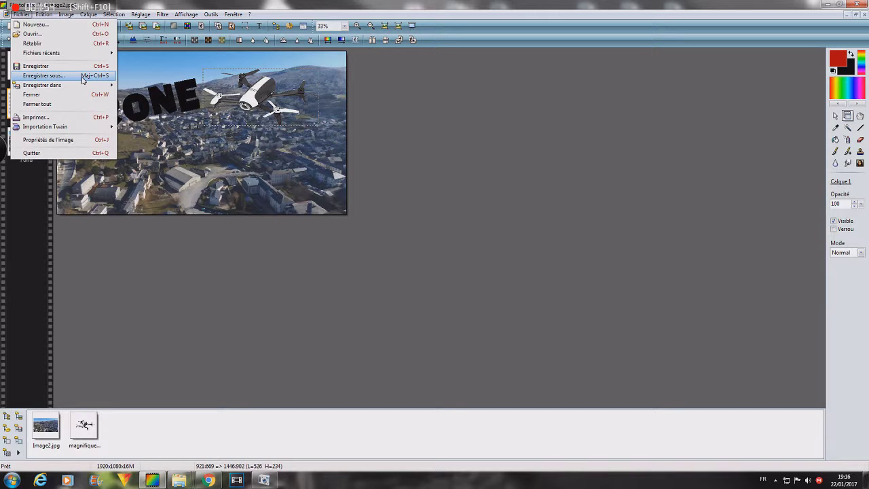
click(82, 76)
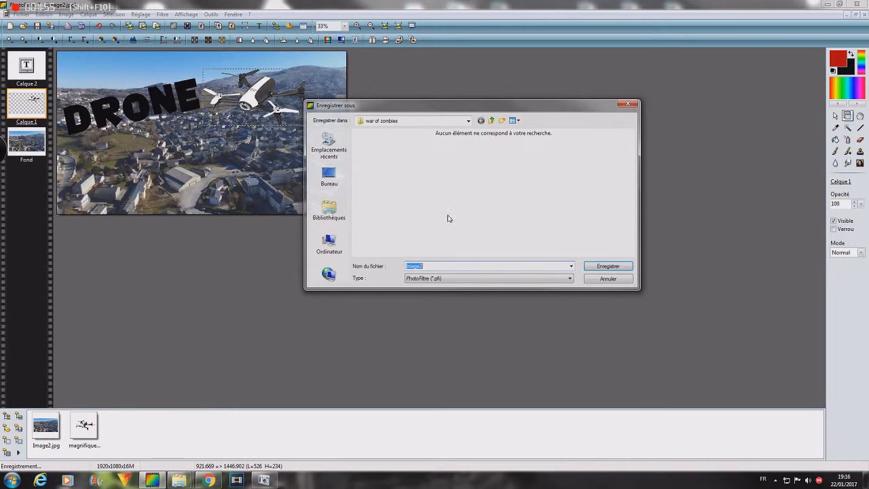
click(329, 244)
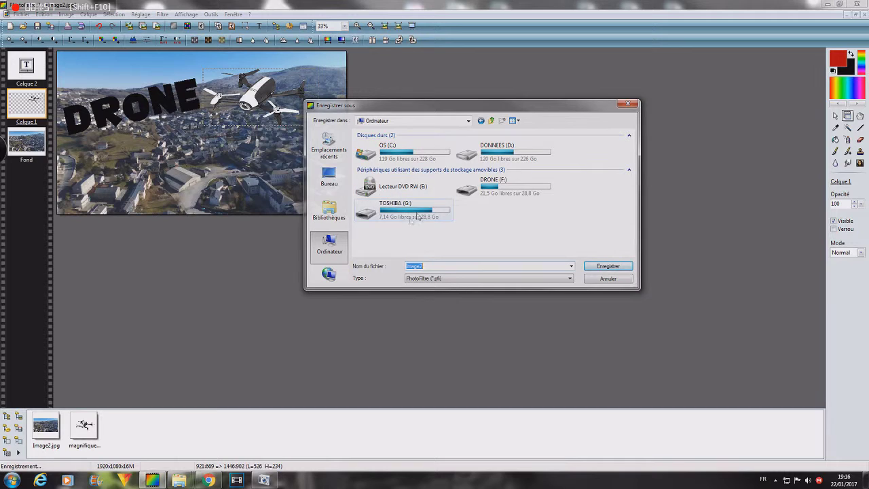
double_click(392, 214)
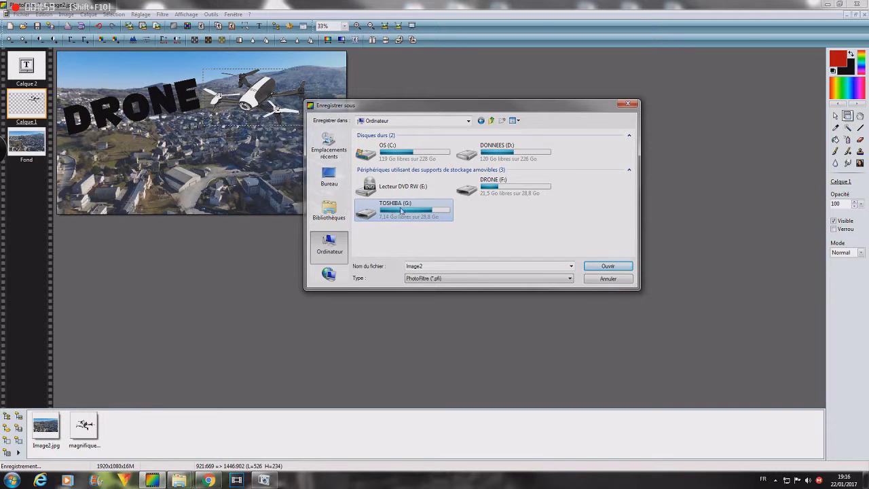
double_click(384, 144)
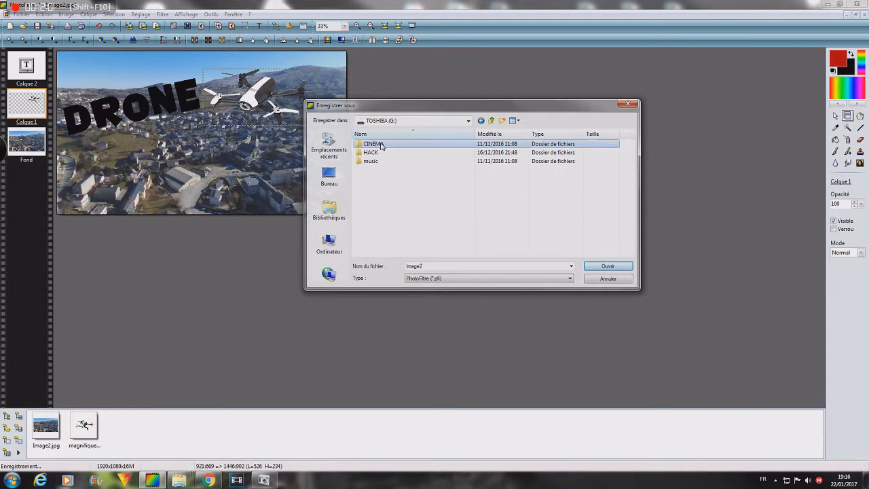
double_click(384, 214)
double_click(394, 170)
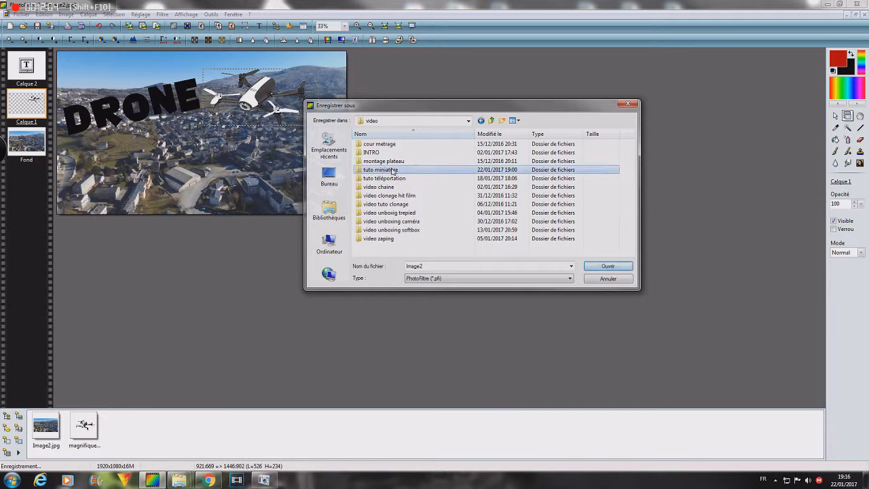
- Save the image as a JPEG named miniture in the tuto miniature folder, accepting the JPEG options
double_click(455, 267)
key(BackSpace)
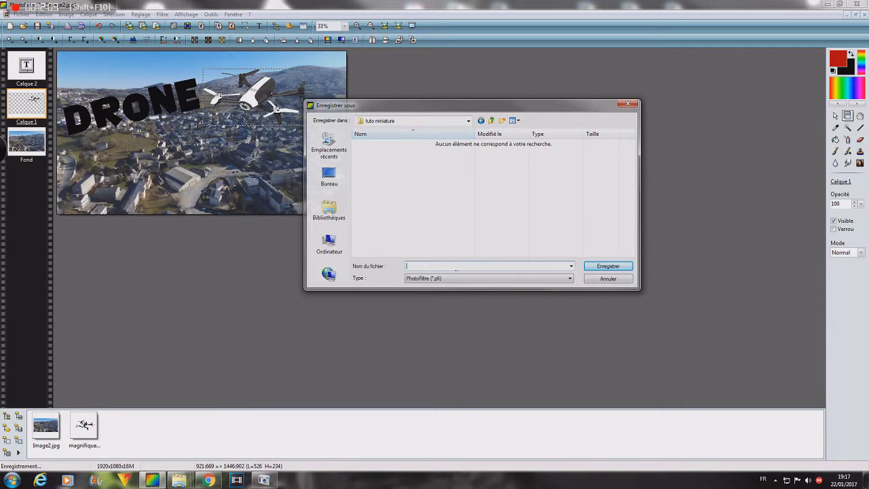
text(miniture)
click(480, 279)
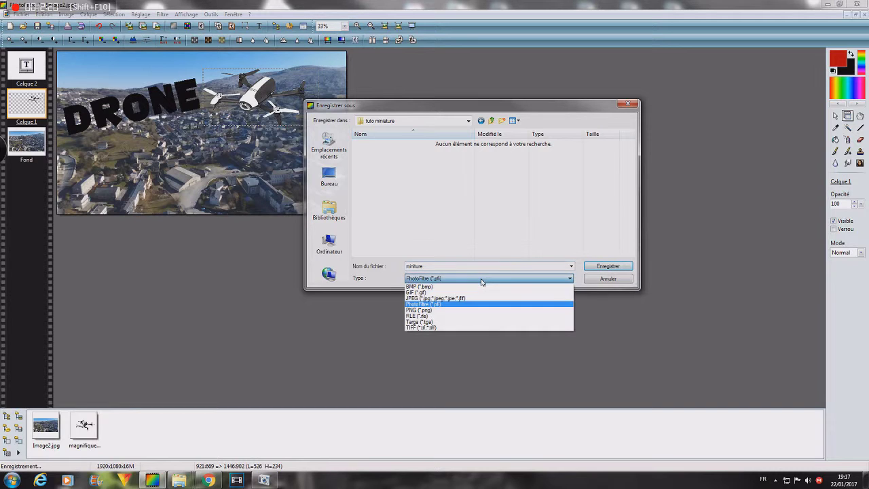
click(448, 298)
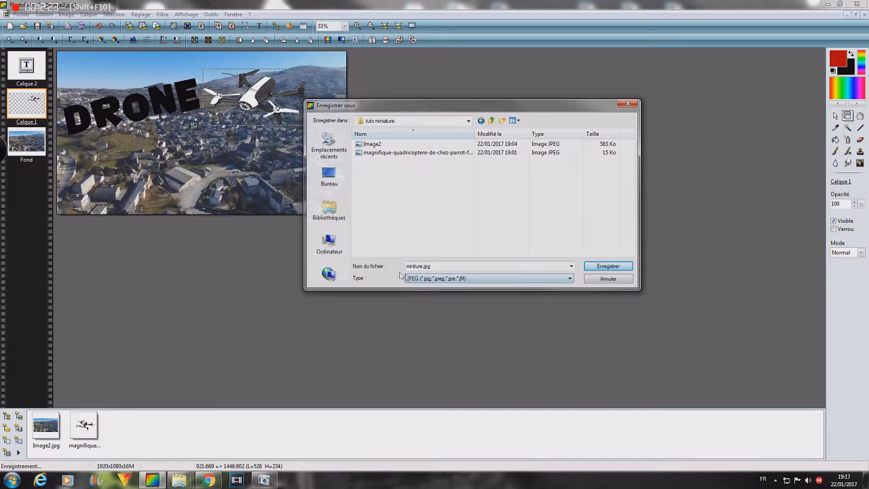
click(608, 266)
click(462, 269)
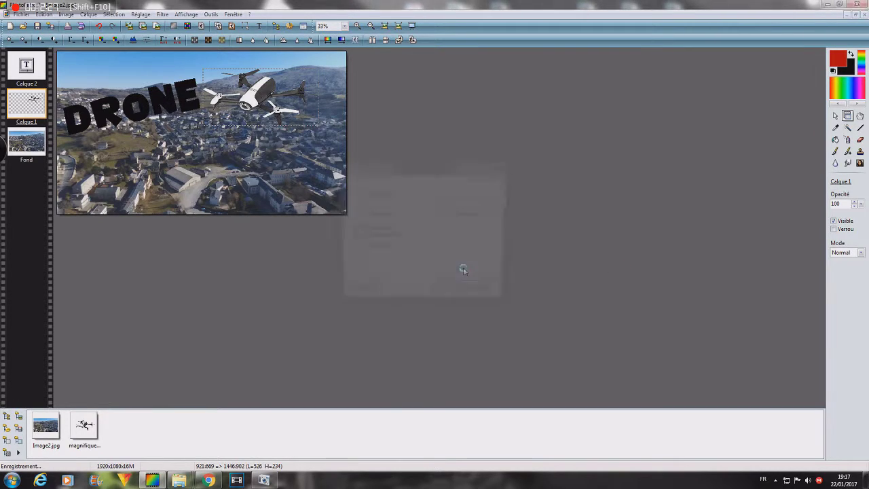
click(442, 293)
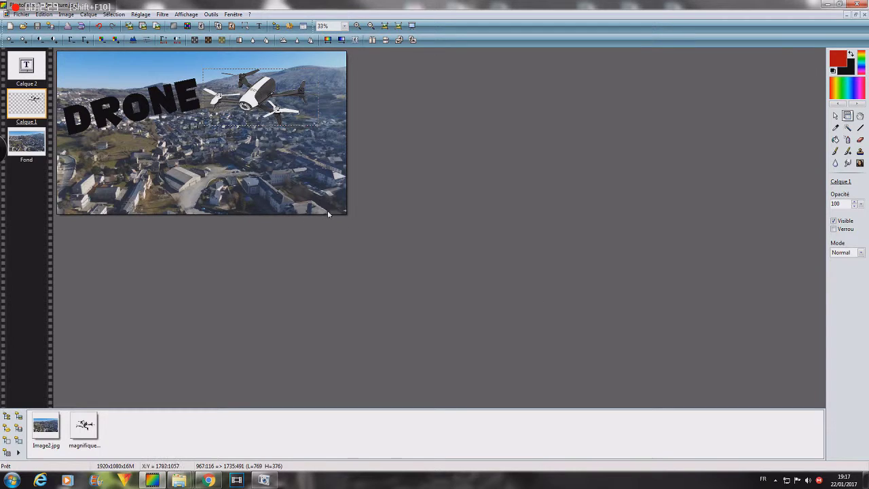
- View the saved miniture image full size in the photo viewer to check the finished thumbnail
click(827, 5)
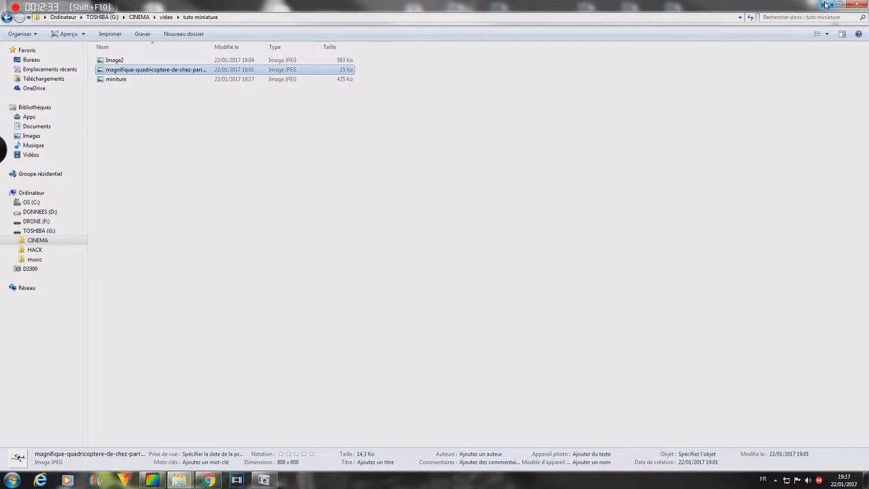
double_click(123, 81)
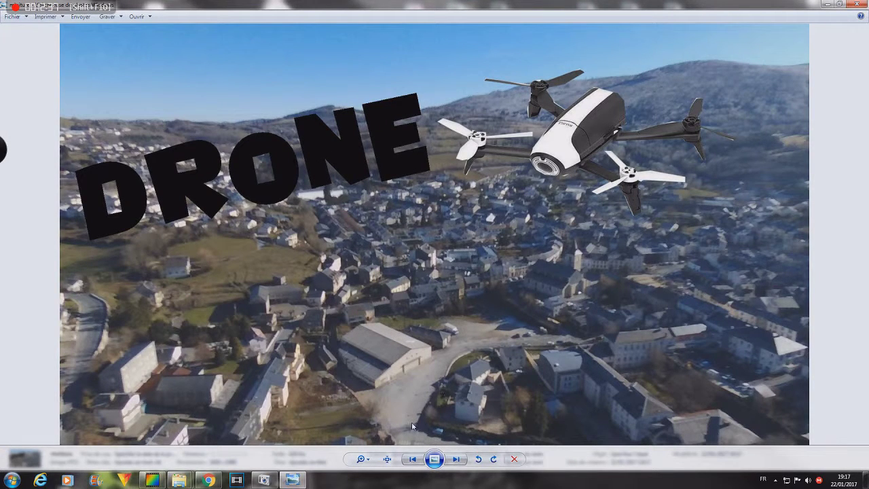
click(369, 461)
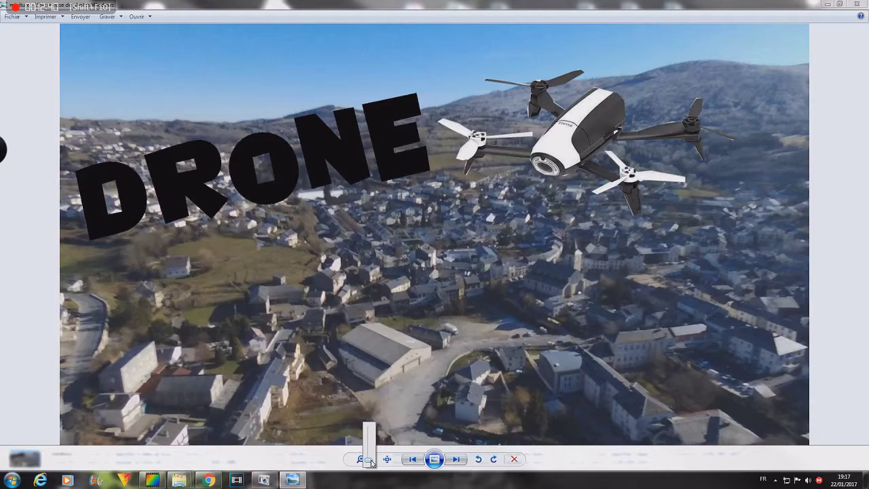
mouse_move(370, 461)
mouse_down()
mouse_move(366, 427)
mouse_move(369, 452)
mouse_move(378, 400)
mouse_move(368, 459)
mouse_up()
click(828, 4)
- Switch to Chrome, go to the YouTube channel page and bring up its video manager
click(208, 480)
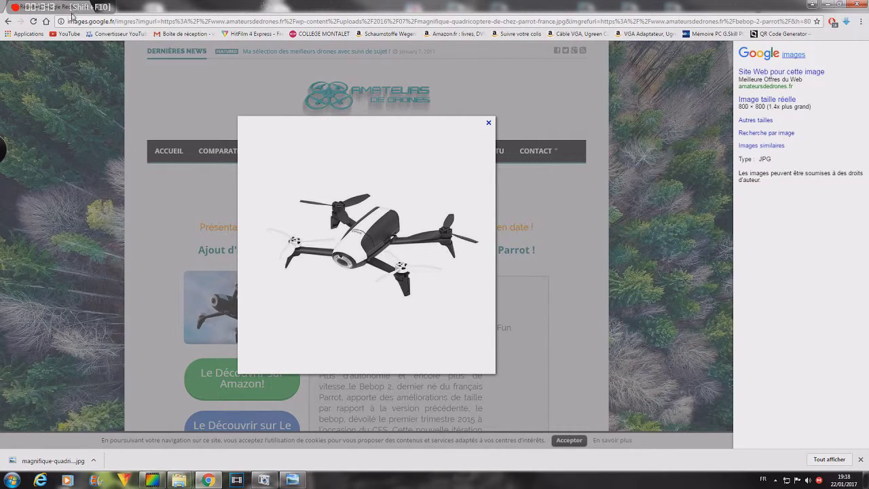
click(8, 22)
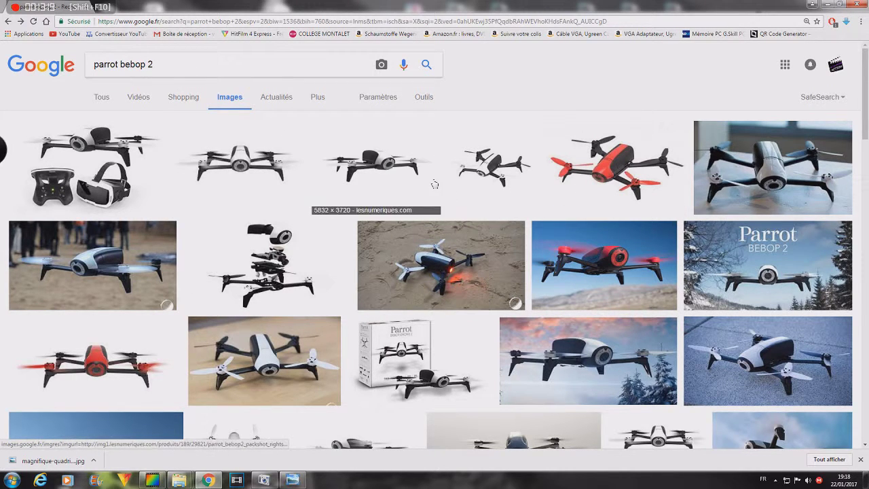
click(67, 35)
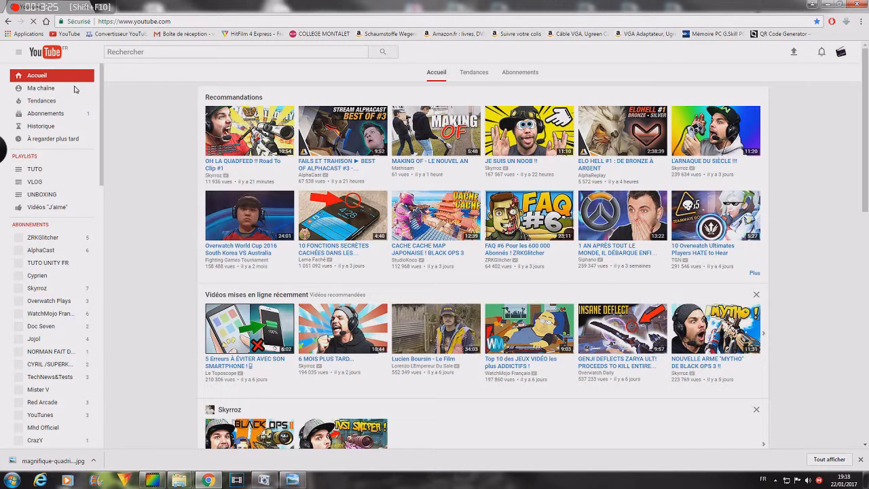
click(70, 90)
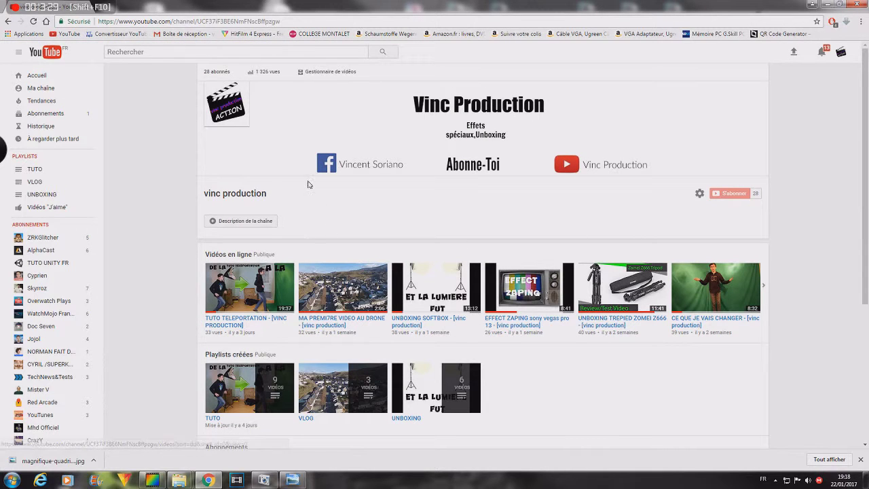
click(331, 73)
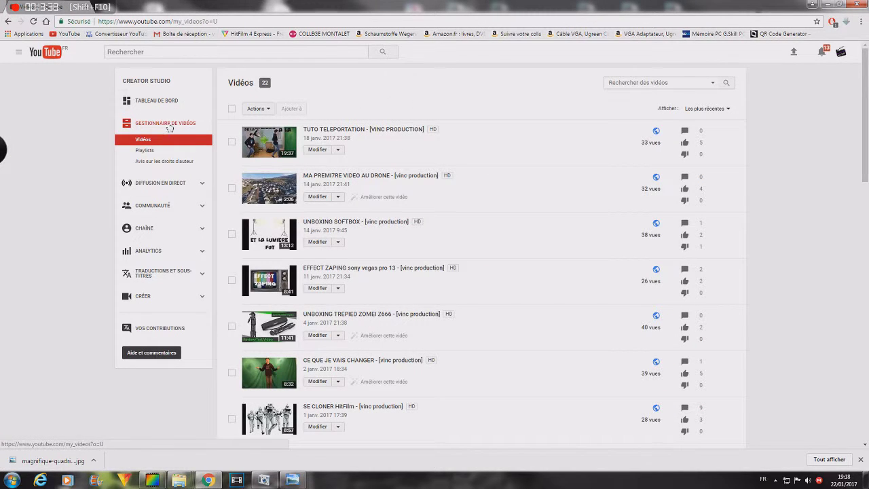
- Examine the channel's status and features page in Creator Studio, including the account validation and custom thumbnails (Miniatures personnalisées) entries
click(169, 123)
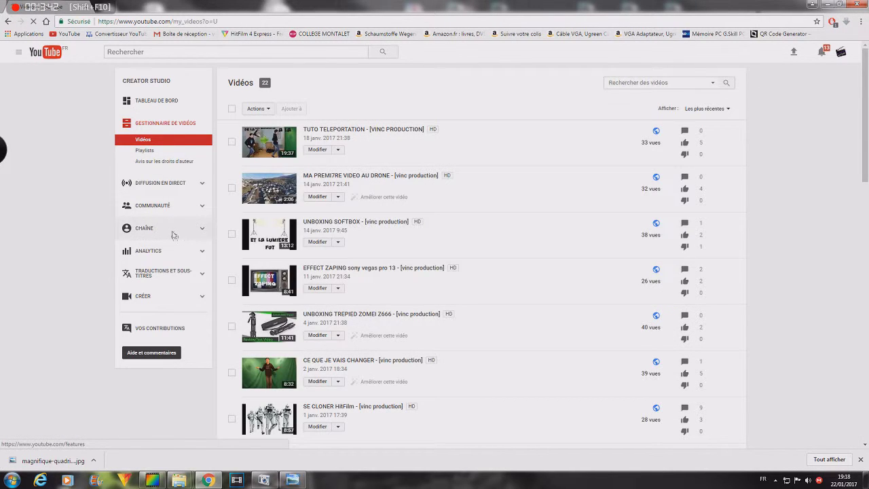
click(173, 234)
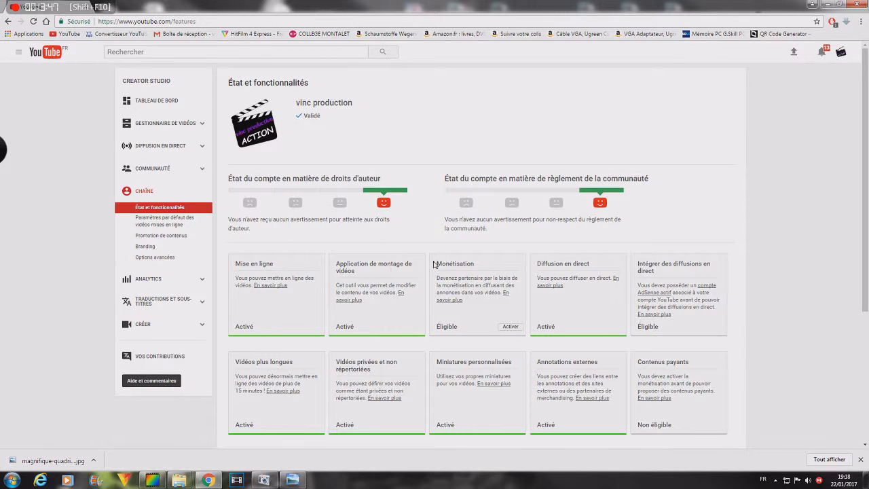
scroll(406, 311, down, 2)
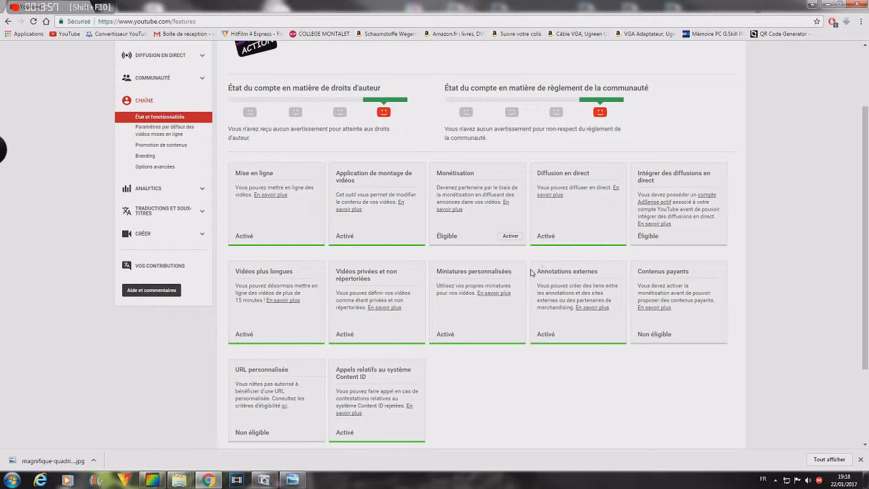
key(F5)
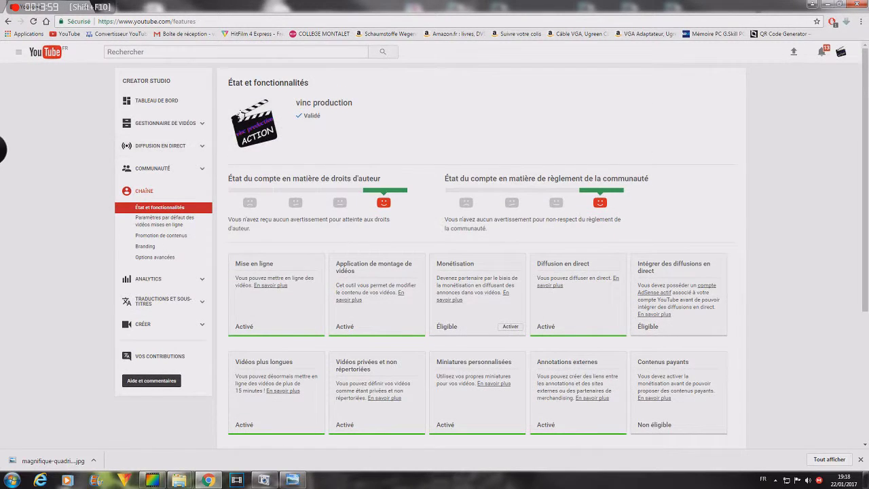
mouse_move(255, 106)
scroll(505, 190, down, 2)
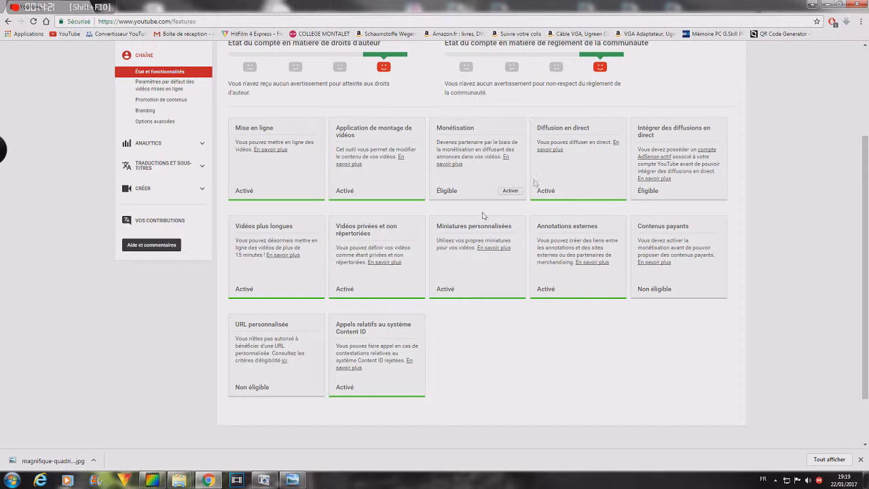
scroll(489, 204, up, 2)
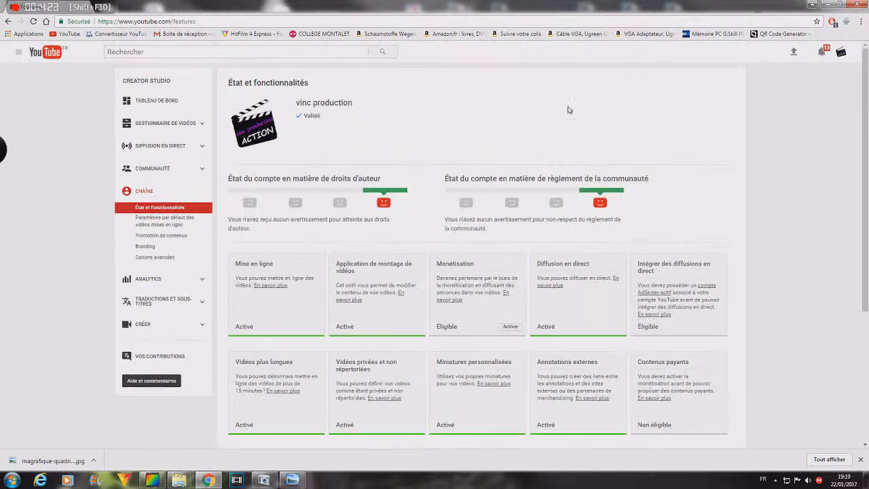
- Start a YouTube upload of the VIDEO TEST file from the CINEMA\video\cour metrage\COUR METRAGE folder
click(793, 52)
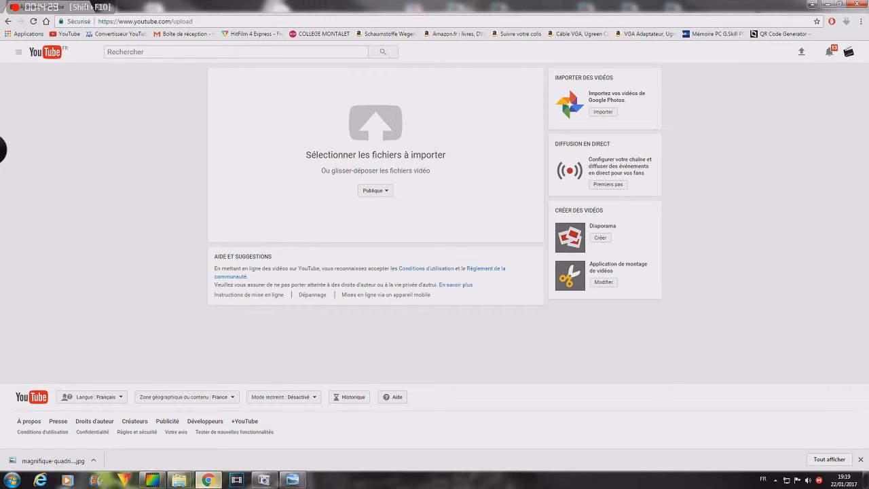
mouse_move(180, 480)
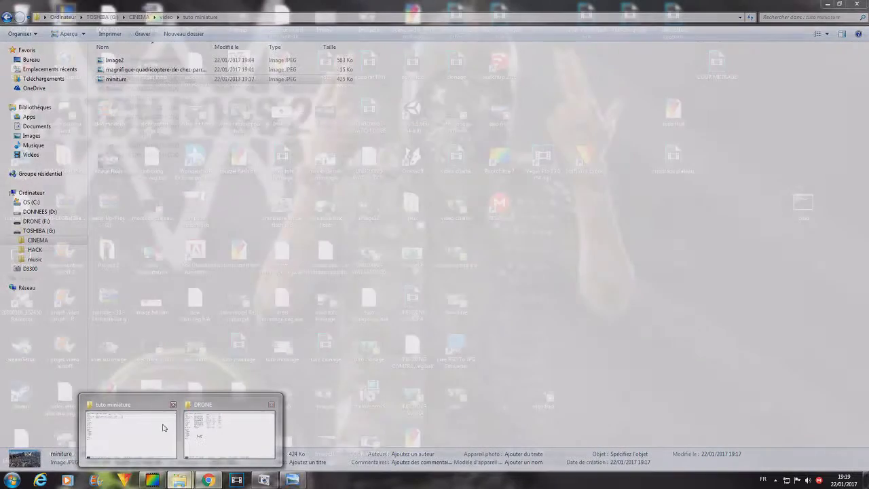
click(167, 430)
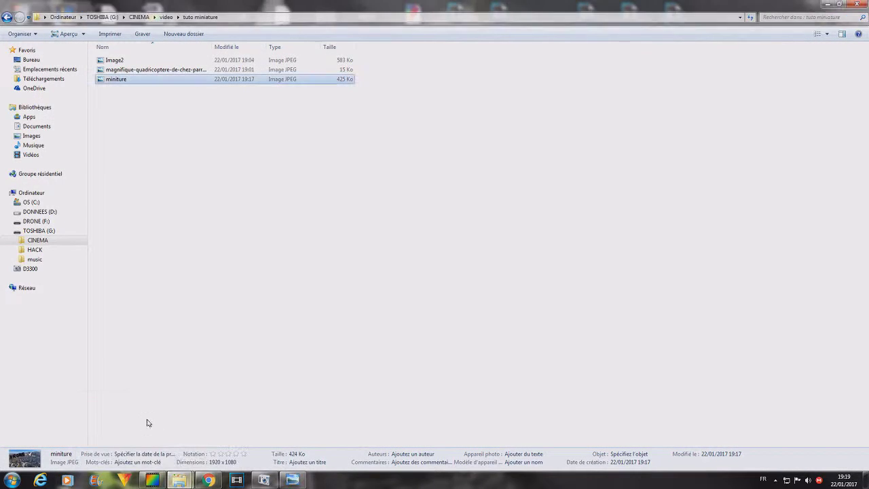
click(50, 243)
double_click(116, 140)
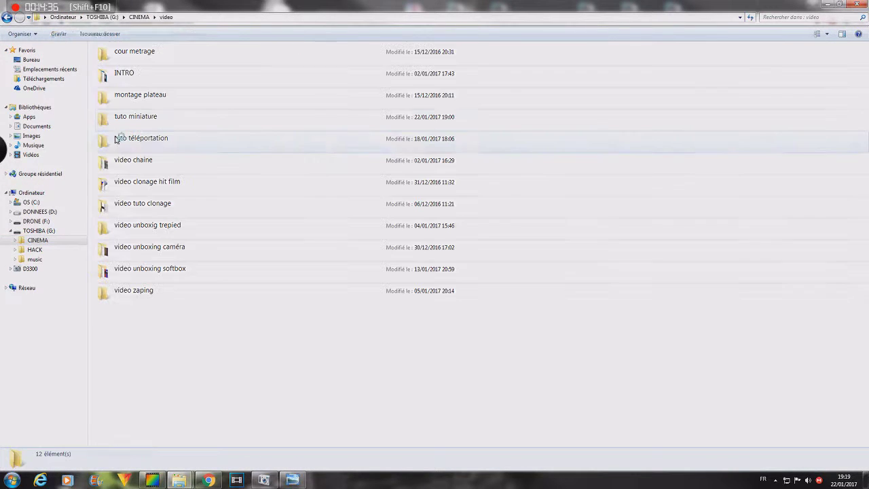
double_click(142, 60)
double_click(142, 61)
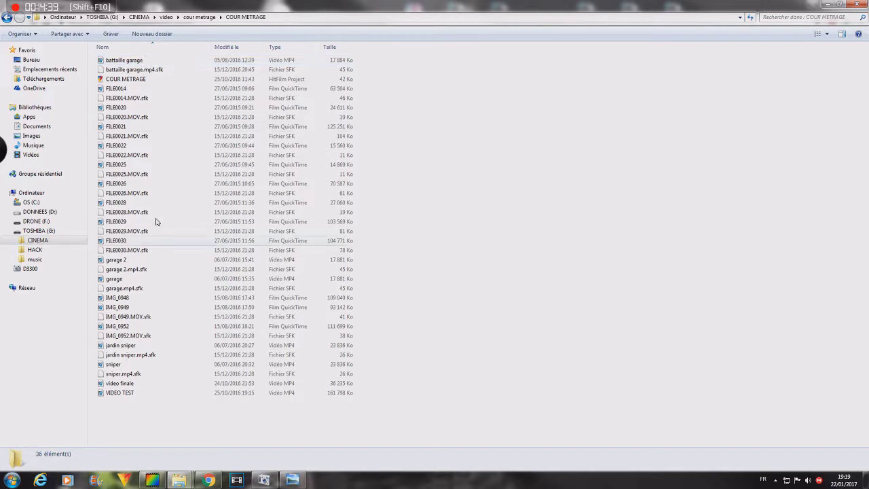
drag(134, 394, 324, 202)
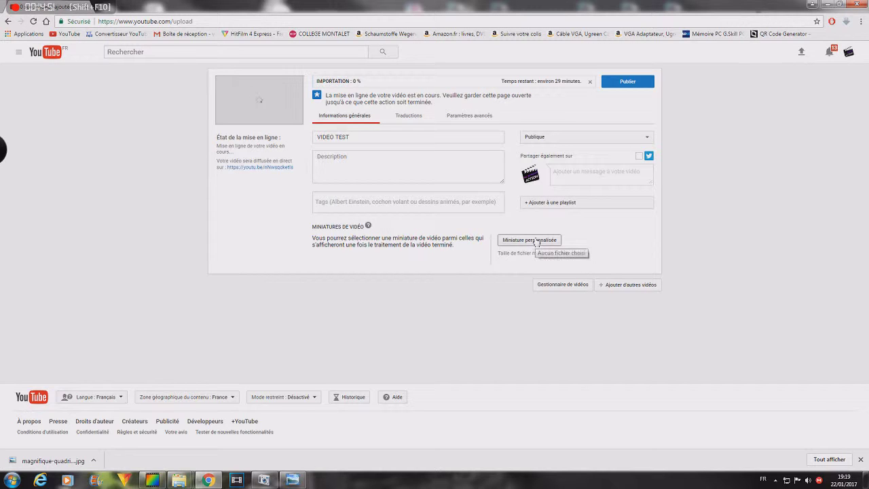
- Use the miniature image from the tuto téléportation\miniature folder as custom thumbnail and add the video to the TUTO playlist
click(537, 240)
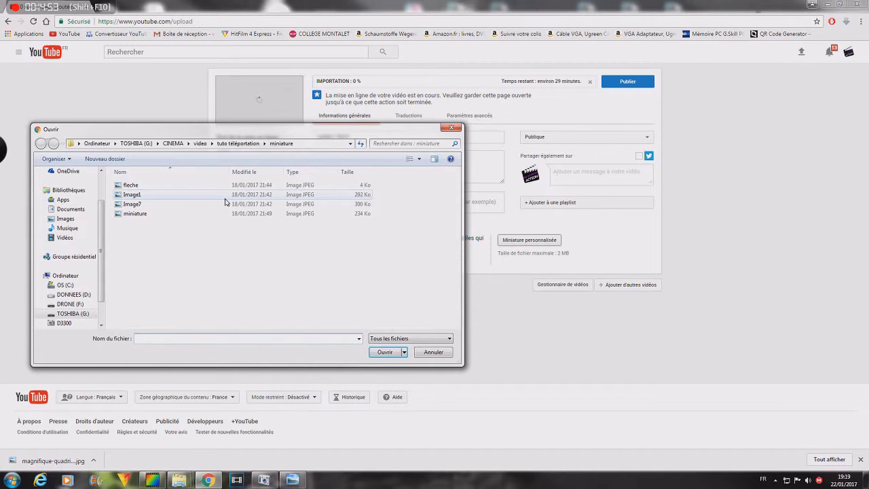
click(143, 215)
click(378, 353)
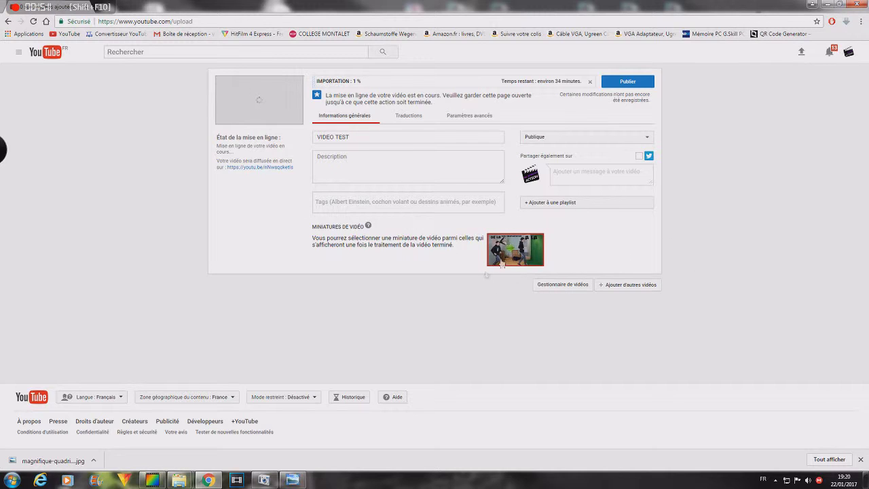
click(538, 202)
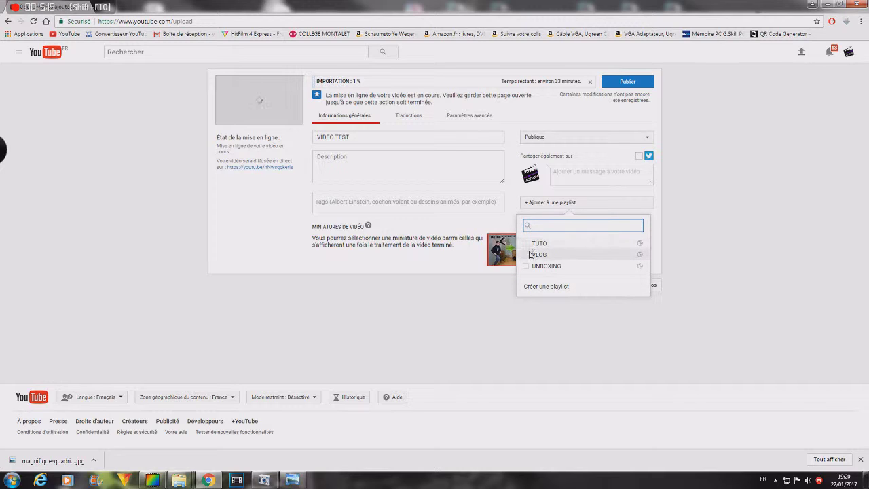
click(526, 243)
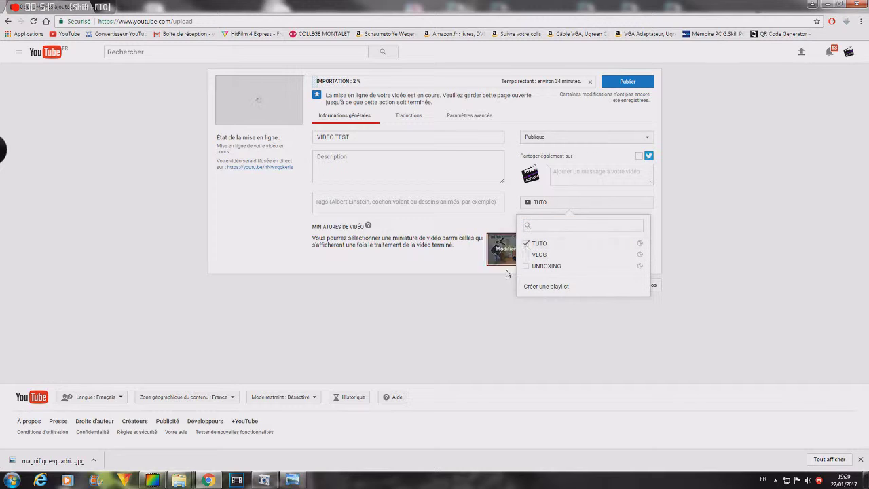
click(412, 367)
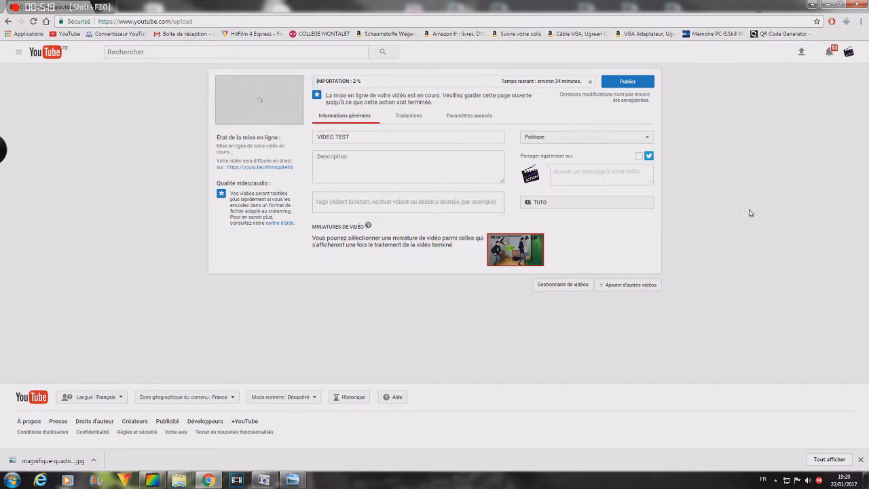
- Close the browser and leave the upload page, discarding the unsaved video upload
click(860, 4)
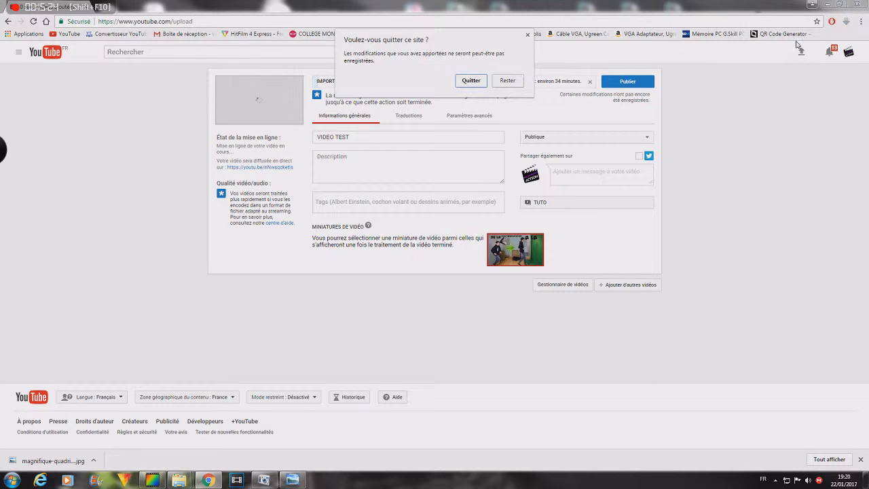
click(471, 81)
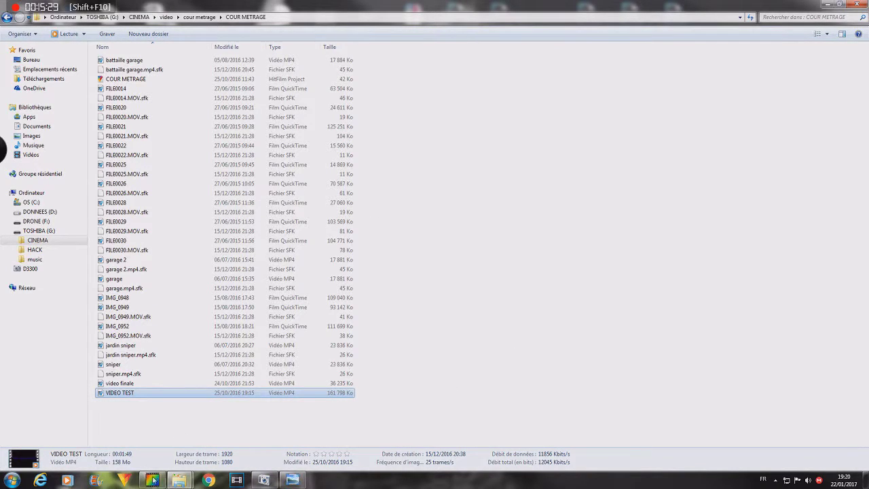
mouse_move(180, 480)
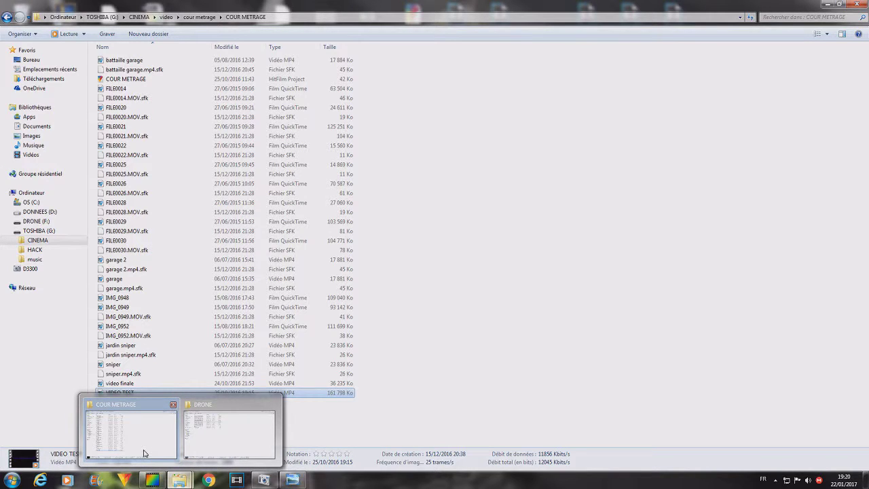
mouse_move(188, 423)
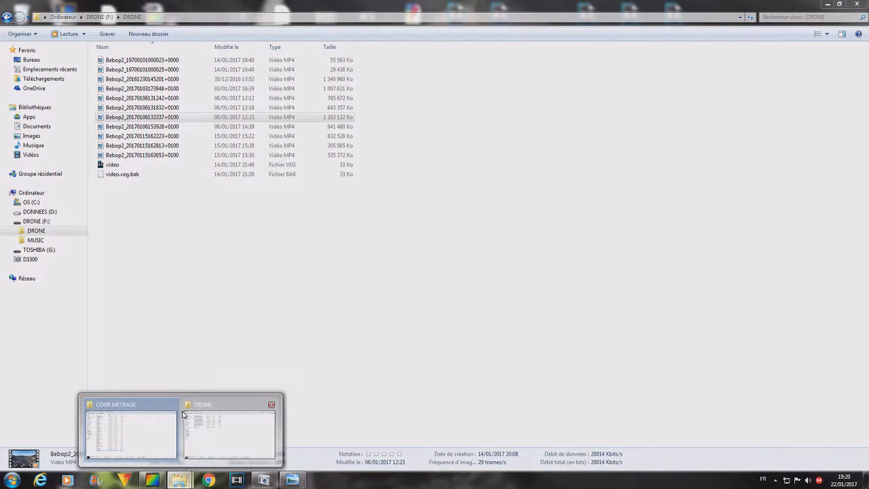
click(129, 428)
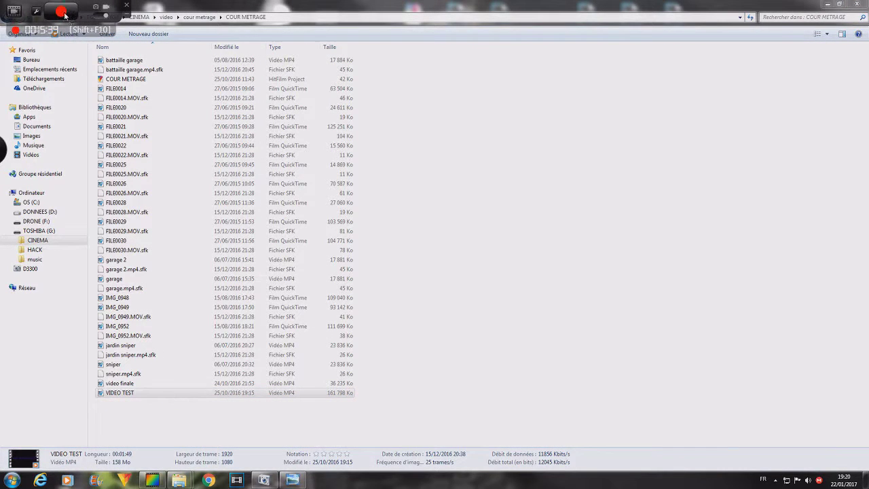